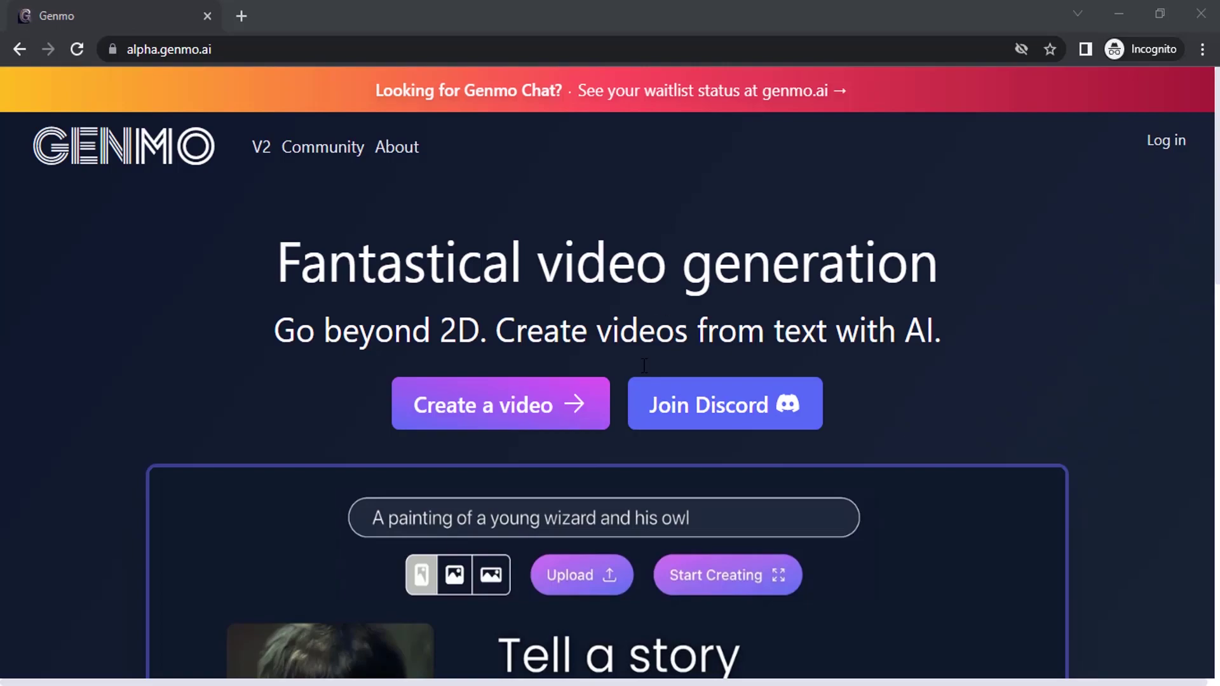
Start a video from the Genmo home page, sign in, and reach the text-to-video page.
{"action": "left_click", "coordinate": [552, 405]}
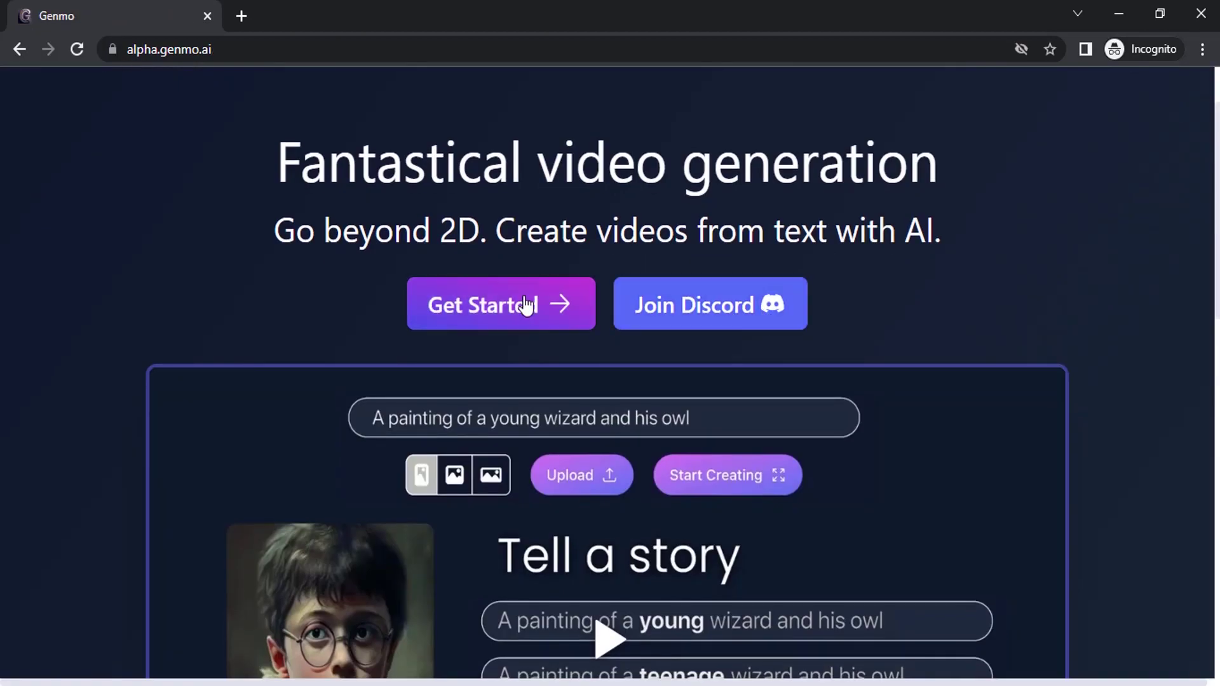
{"action": "left_click", "coordinate": [525, 305]}
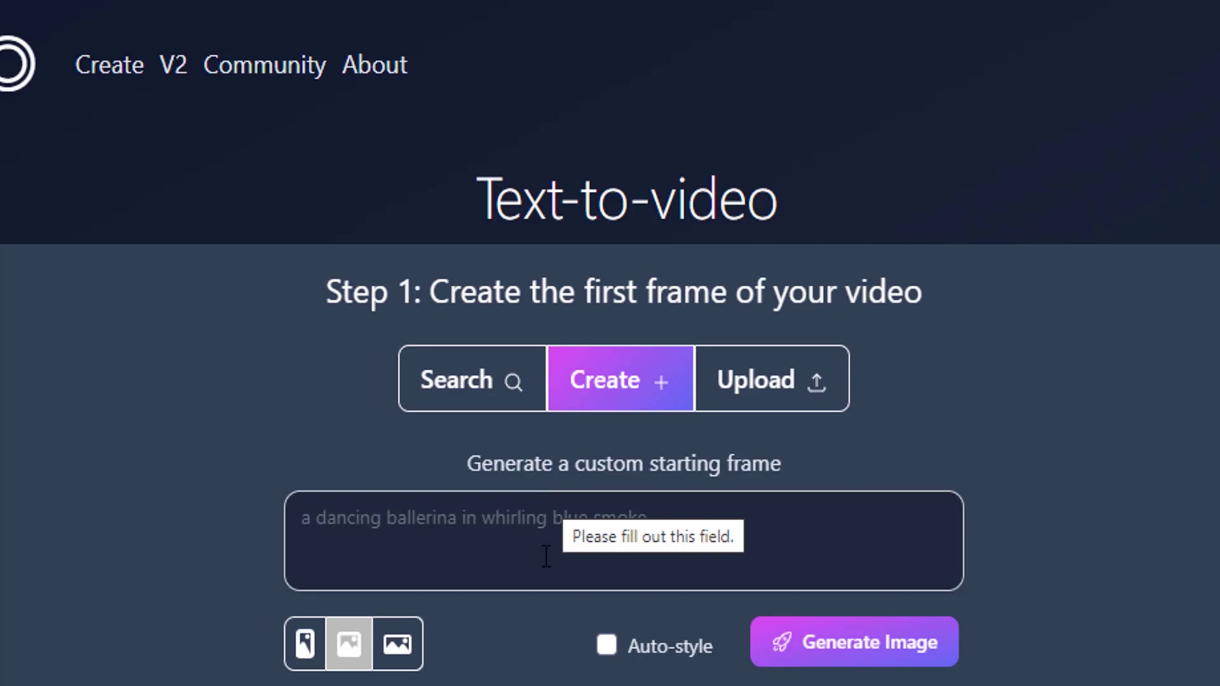
Enter the prompt 'a cat' and generate a realistic cat image as the starting frame.
{"action": "left_click", "coordinate": [585, 539]}
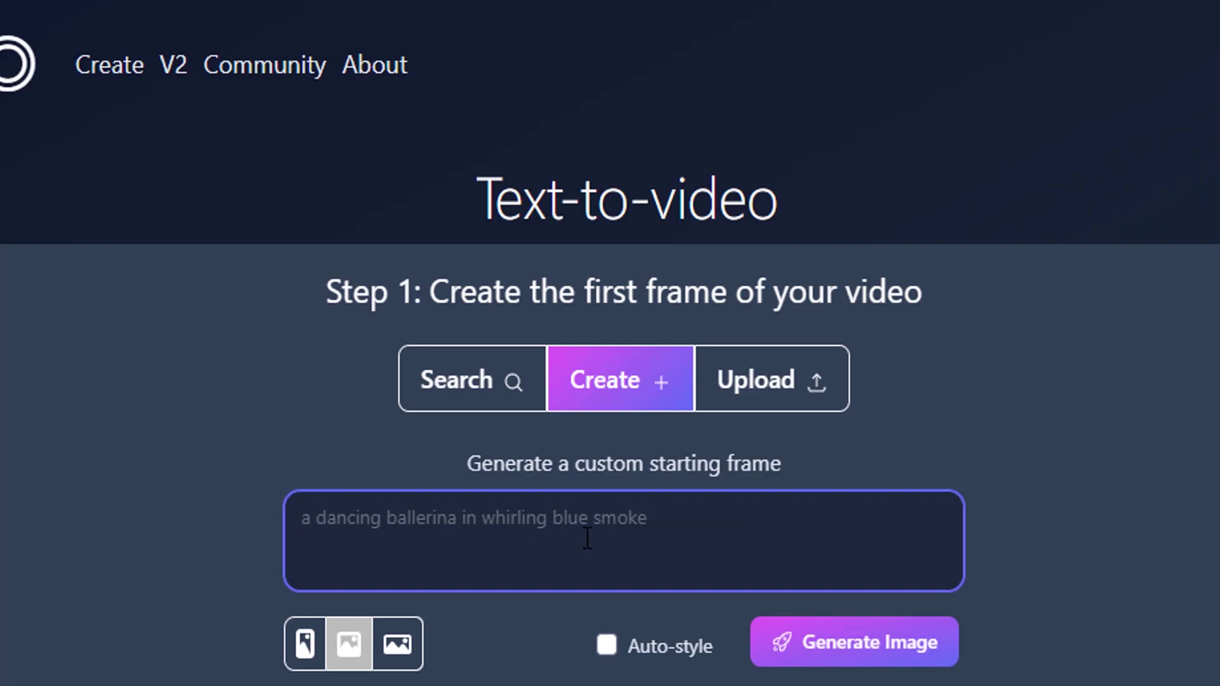
{"action": "type", "text": "a cat"}
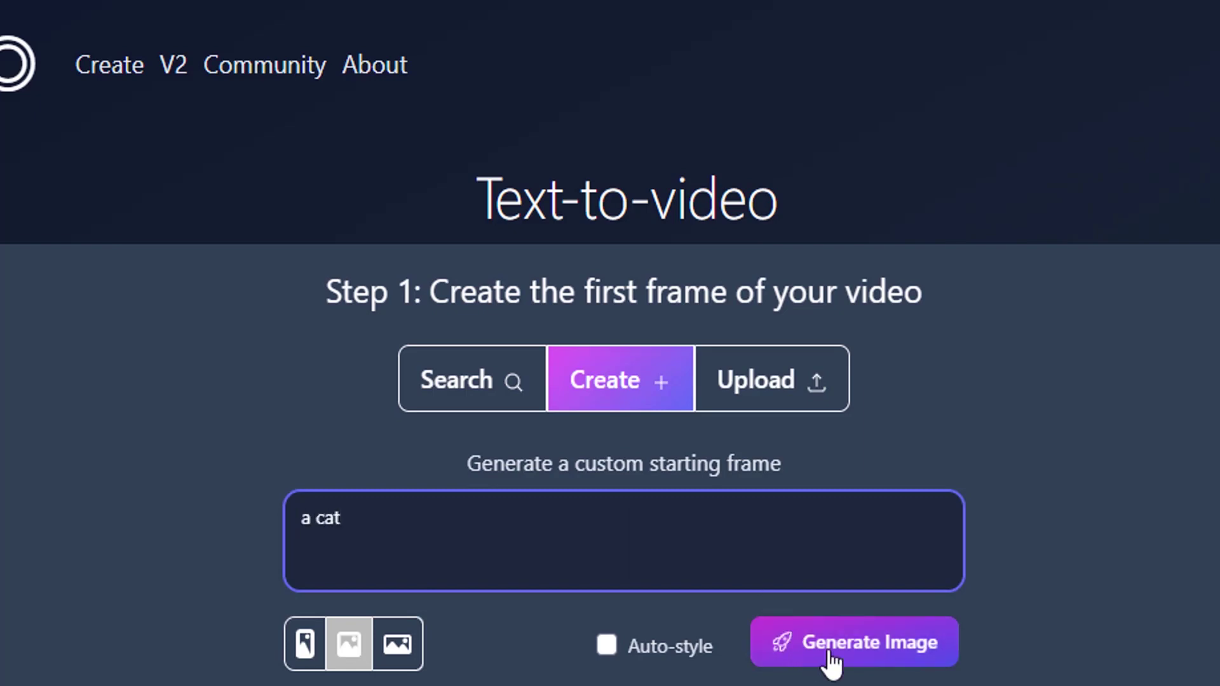
{"action": "left_click", "coordinate": [850, 648]}
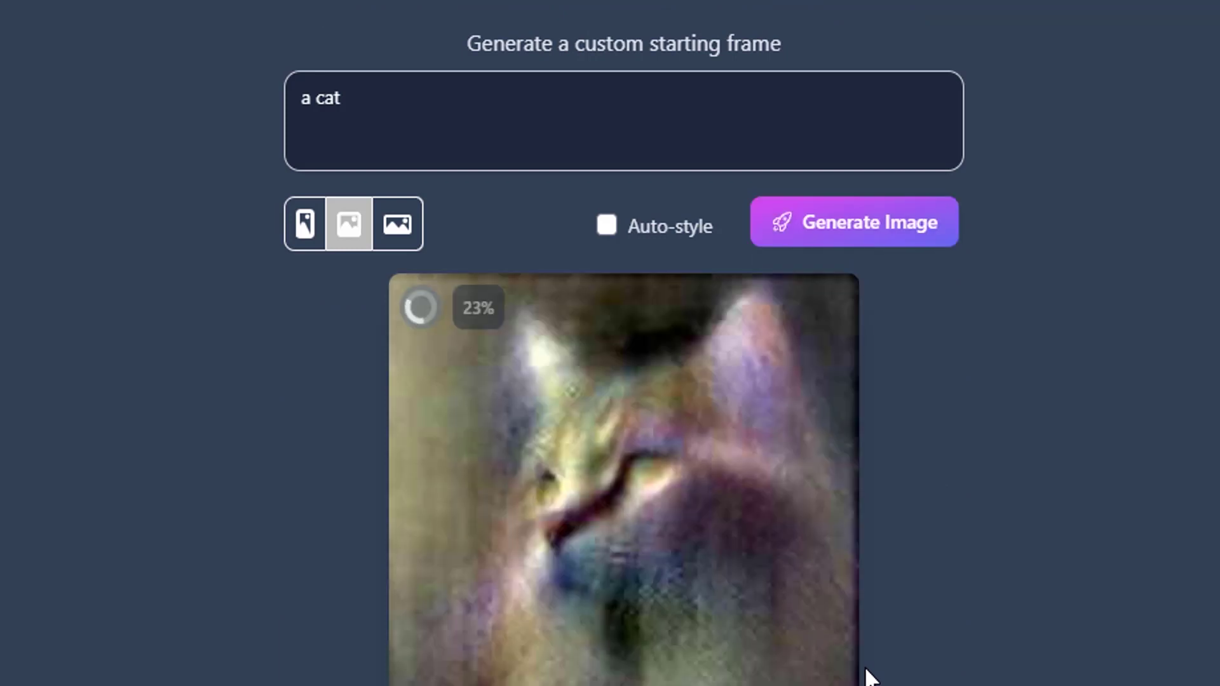
{"action": "scroll", "coordinate": [938, 492], "scroll_direction": "up", "scroll_amount": 2}
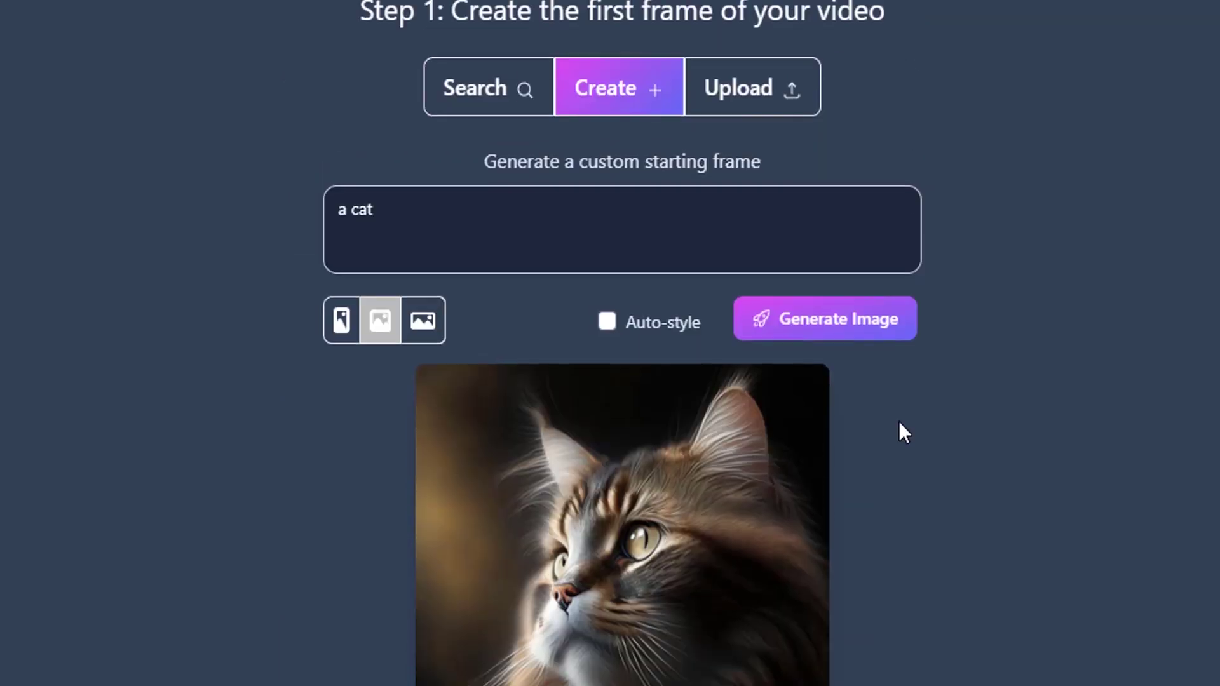
{"action": "scroll", "coordinate": [899, 424], "scroll_direction": "down", "scroll_amount": 2}
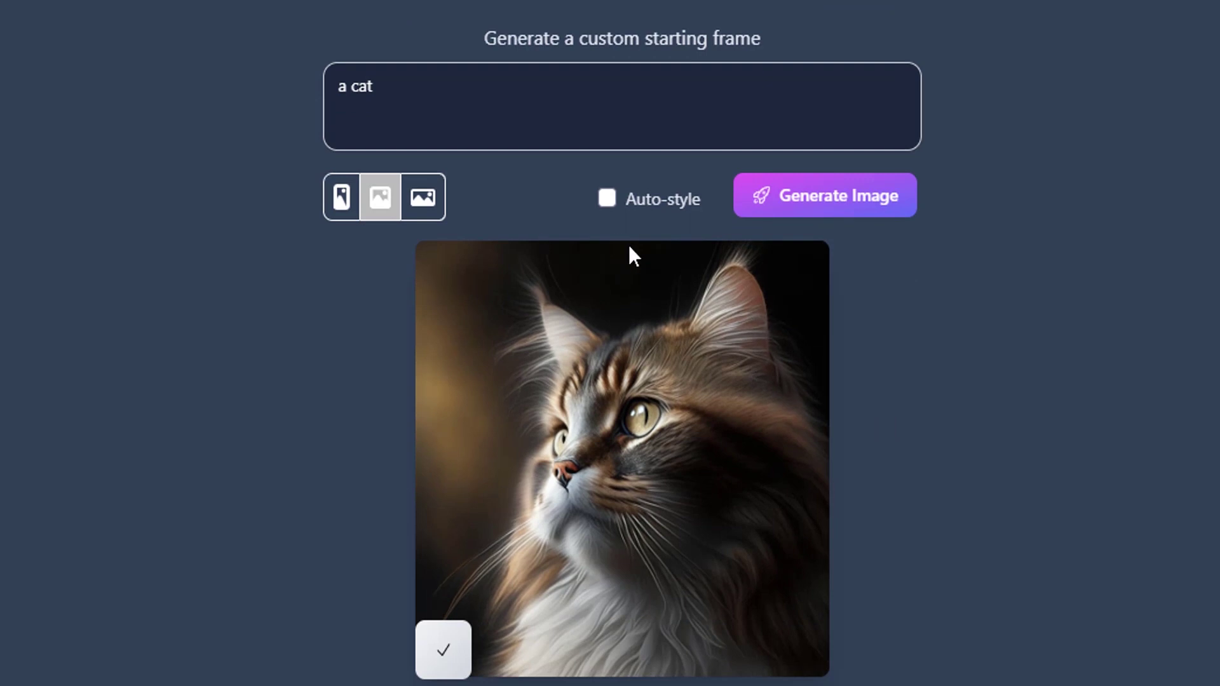
{"action": "mouse_move", "coordinate": [711, 328]}
{"action": "scroll", "coordinate": [1108, 455], "scroll_direction": "up", "scroll_amount": 4}
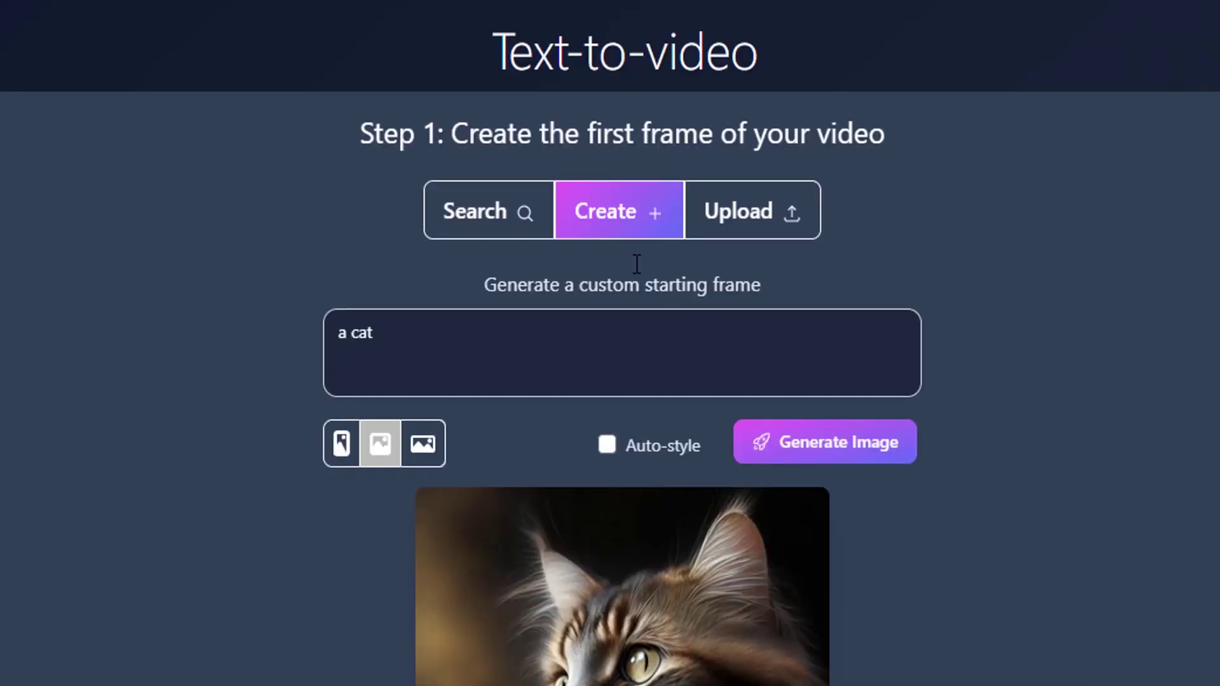
Search Genmo's pre-generated images for 'cat'.
{"action": "left_click", "coordinate": [524, 213]}
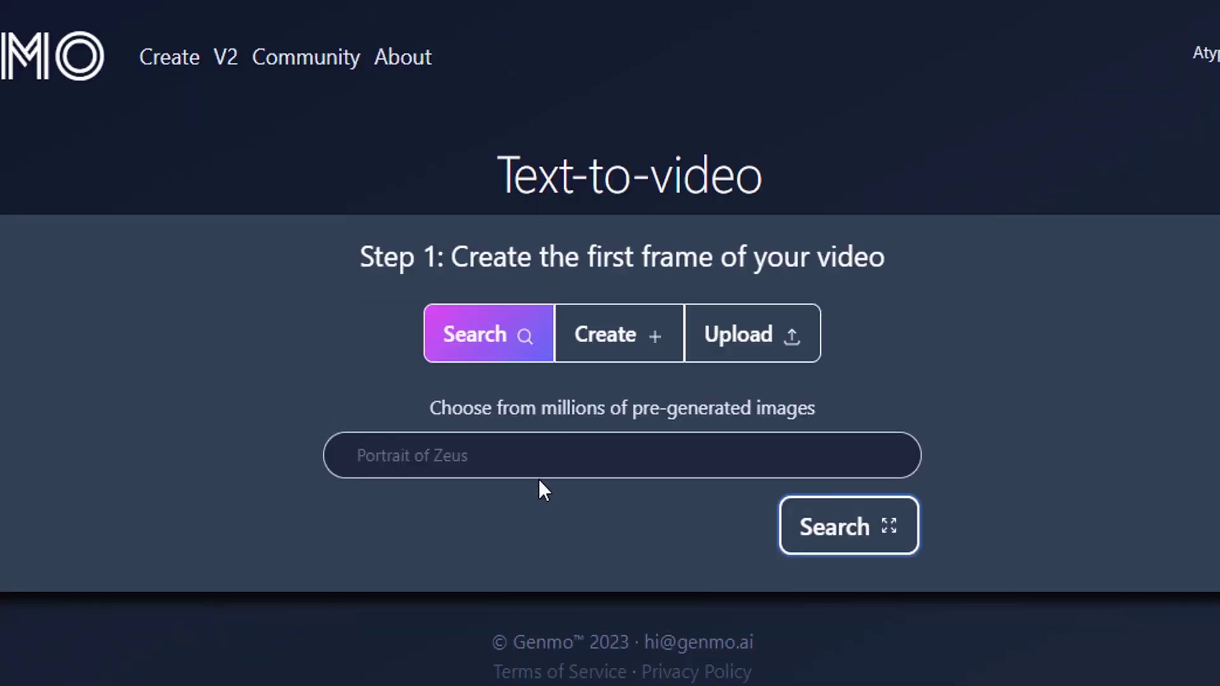
{"action": "left_click", "coordinate": [649, 447]}
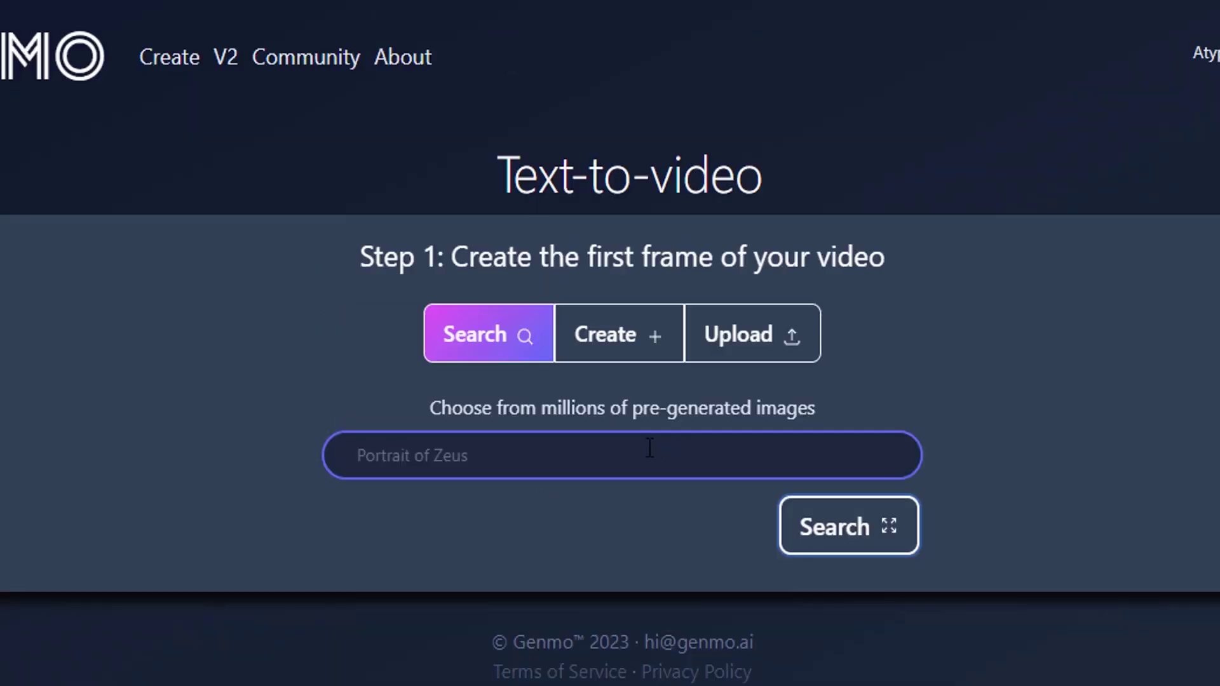
{"action": "type", "text": "cat"}
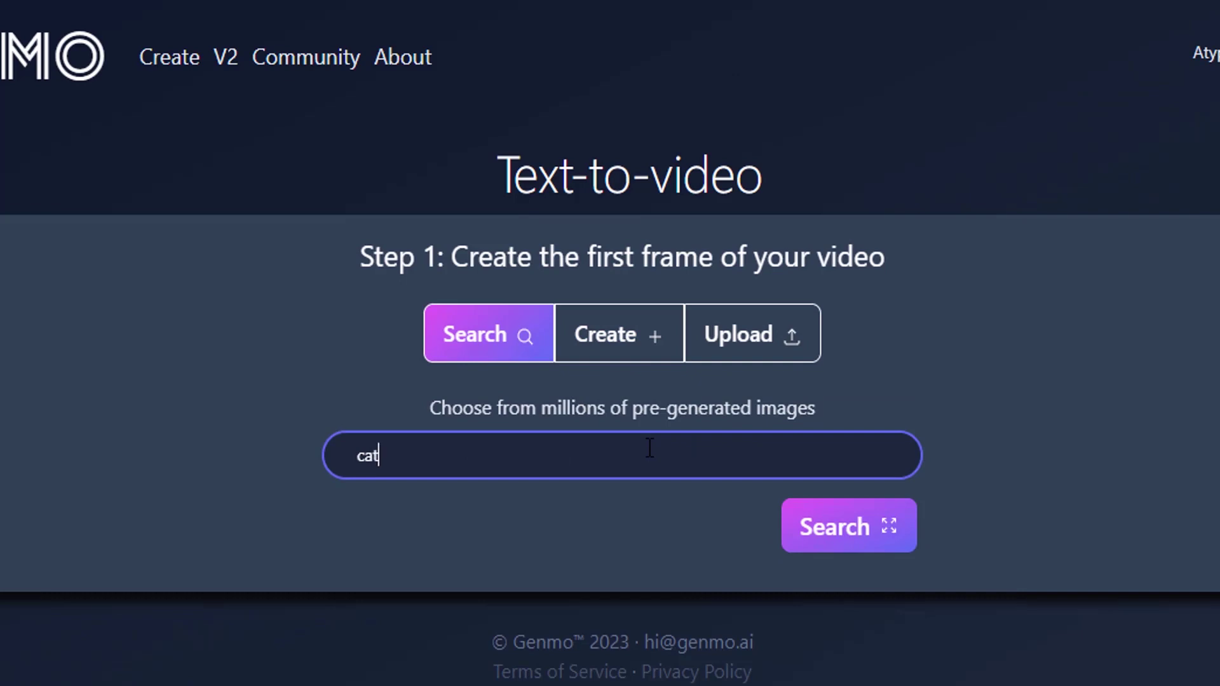
{"action": "left_click", "coordinate": [826, 532]}
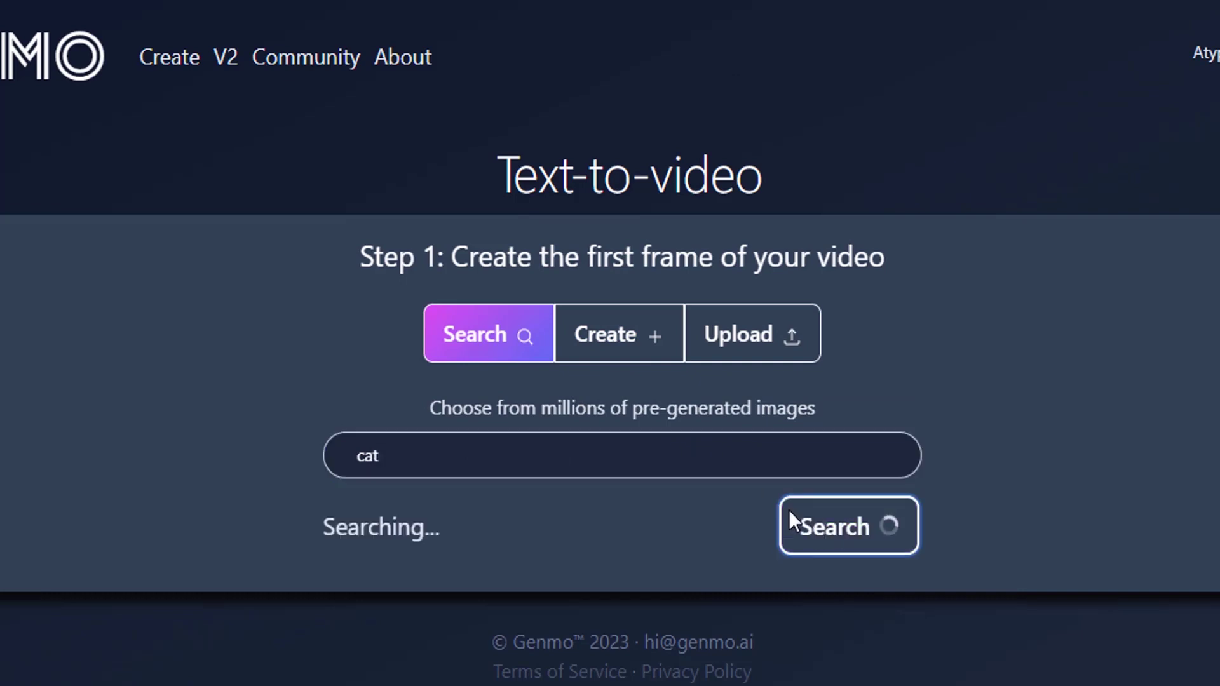
{"action": "scroll", "coordinate": [533, 426], "scroll_direction": "down", "scroll_amount": 5}
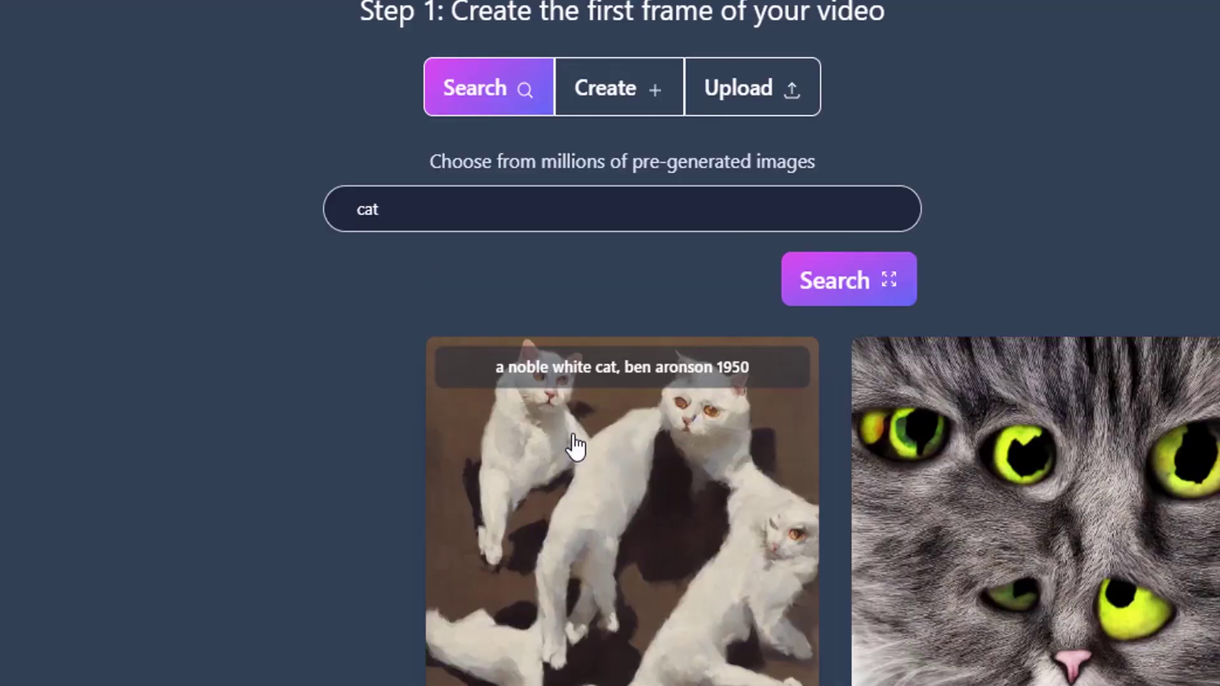
{"action": "scroll", "coordinate": [952, 464], "scroll_direction": "down", "scroll_amount": 2}
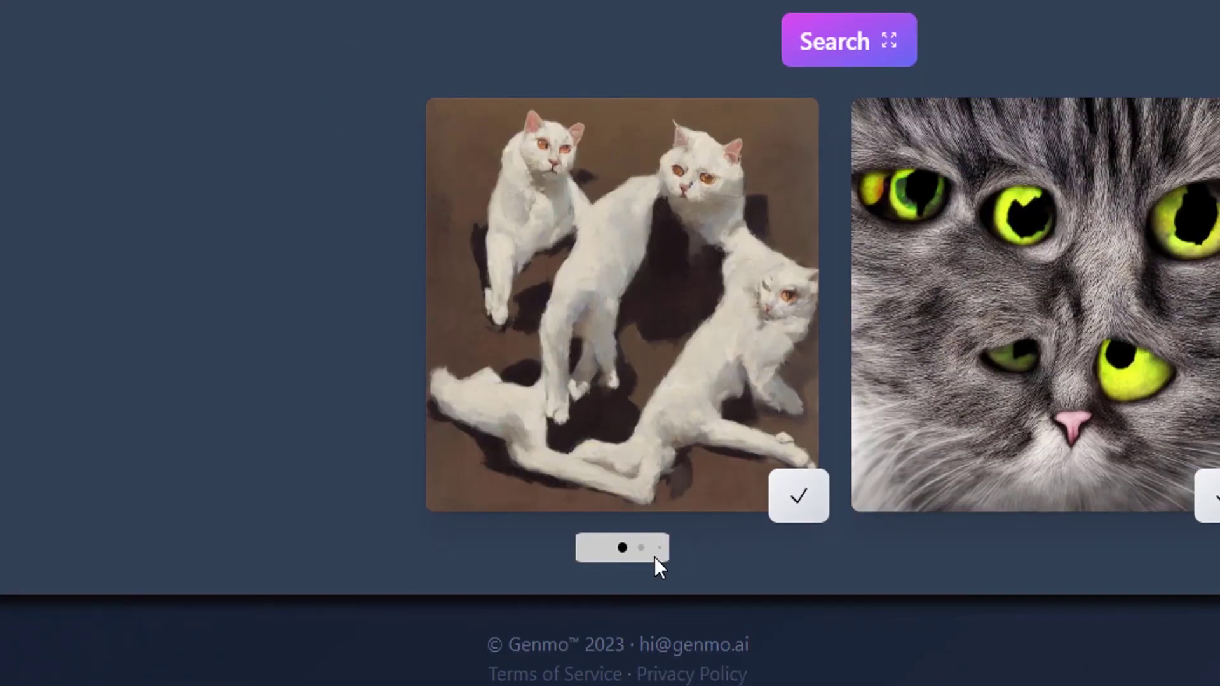
Page forward two images through the cat search results.
{"action": "left_click", "coordinate": [641, 549]}
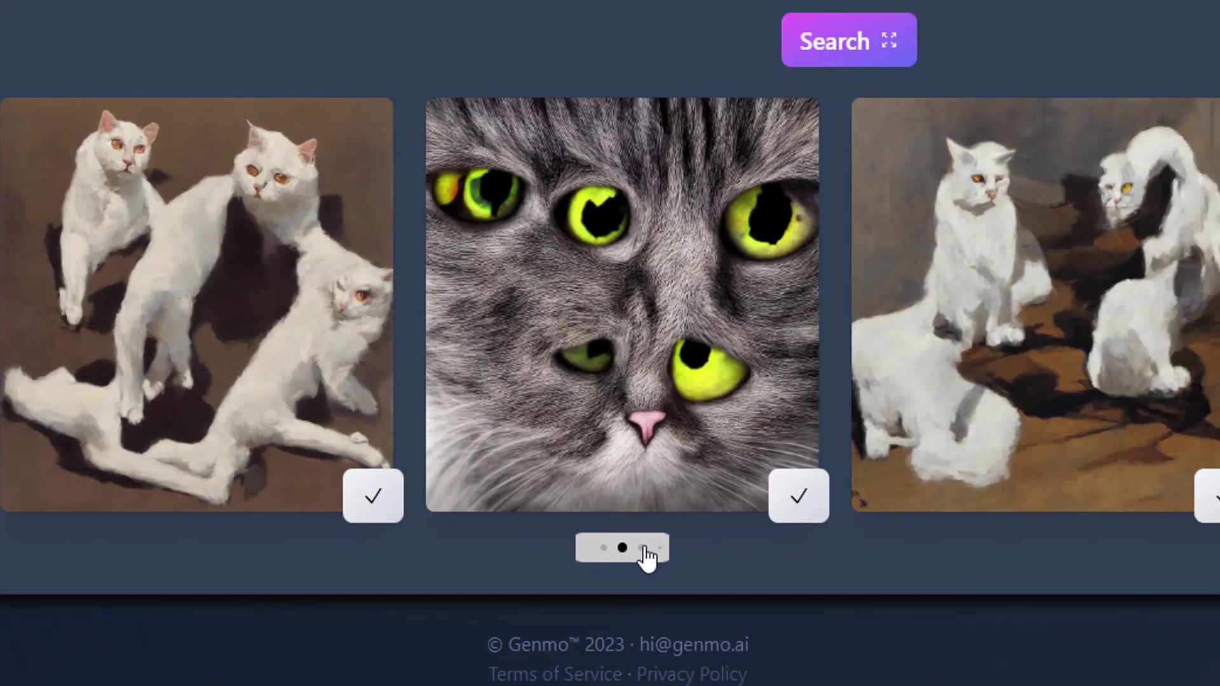
{"action": "left_click", "coordinate": [640, 548]}
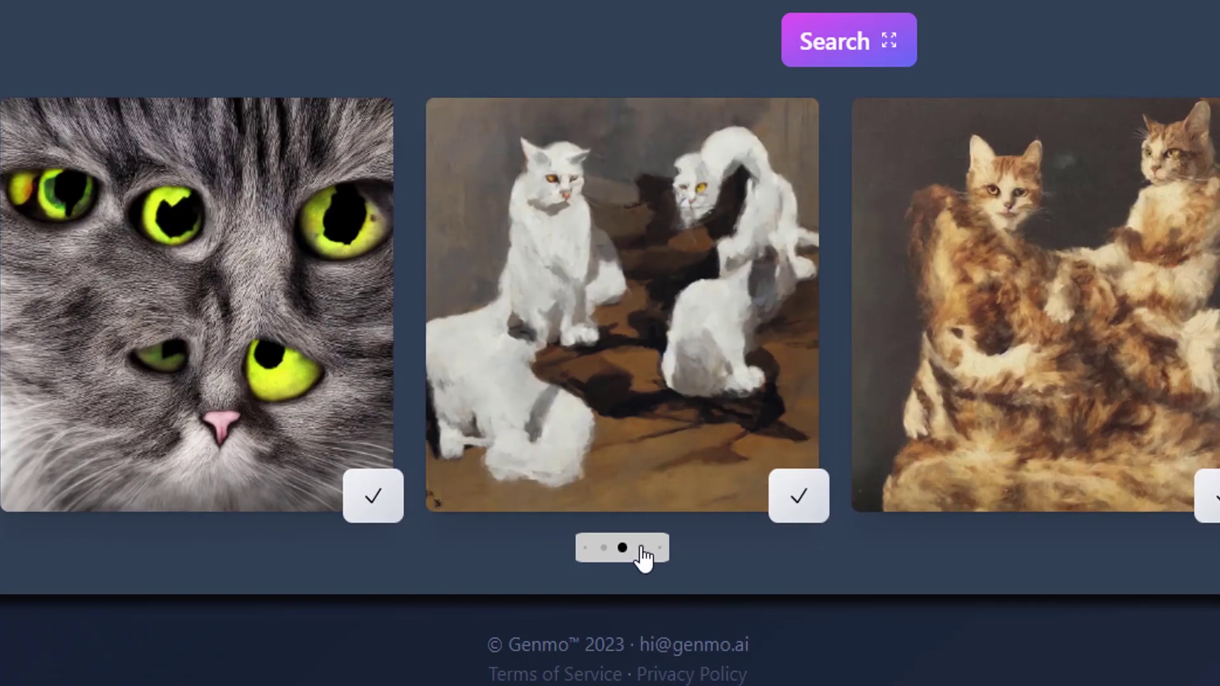
{"action": "scroll", "coordinate": [638, 543], "scroll_direction": "up", "scroll_amount": 7}
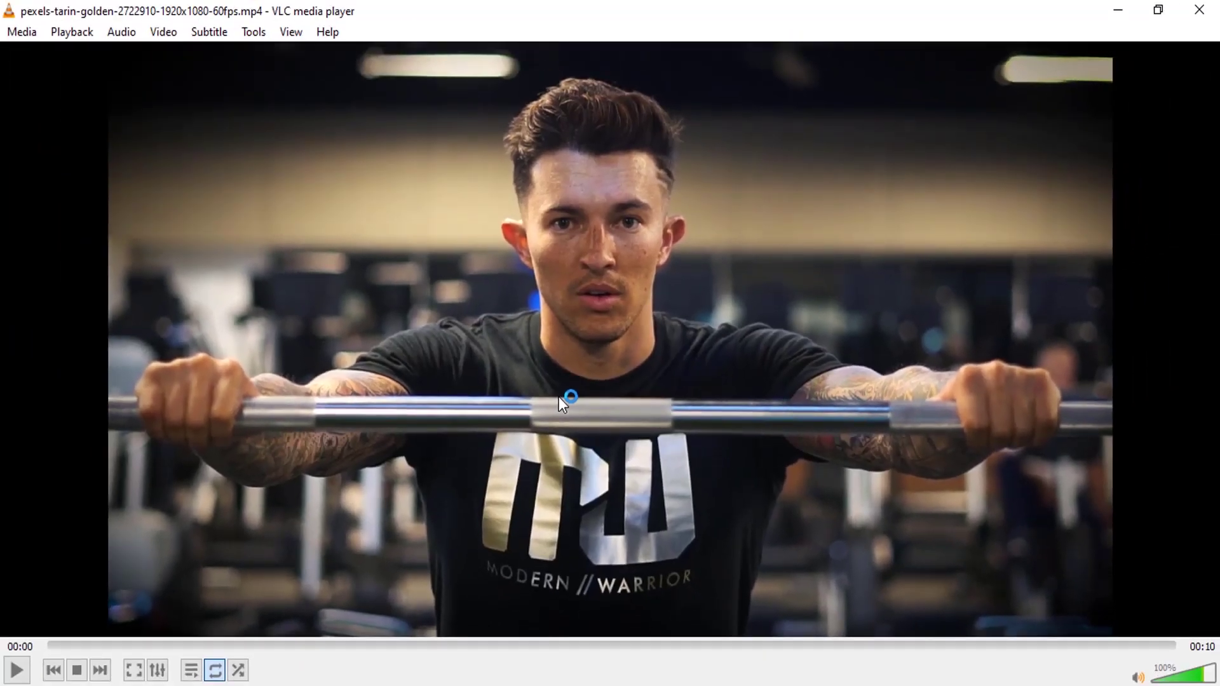
Play the gym clip, rewind to about 00:08, and snapshot the barbell frame as still.jpg.
{"action": "key", "text": "space"}
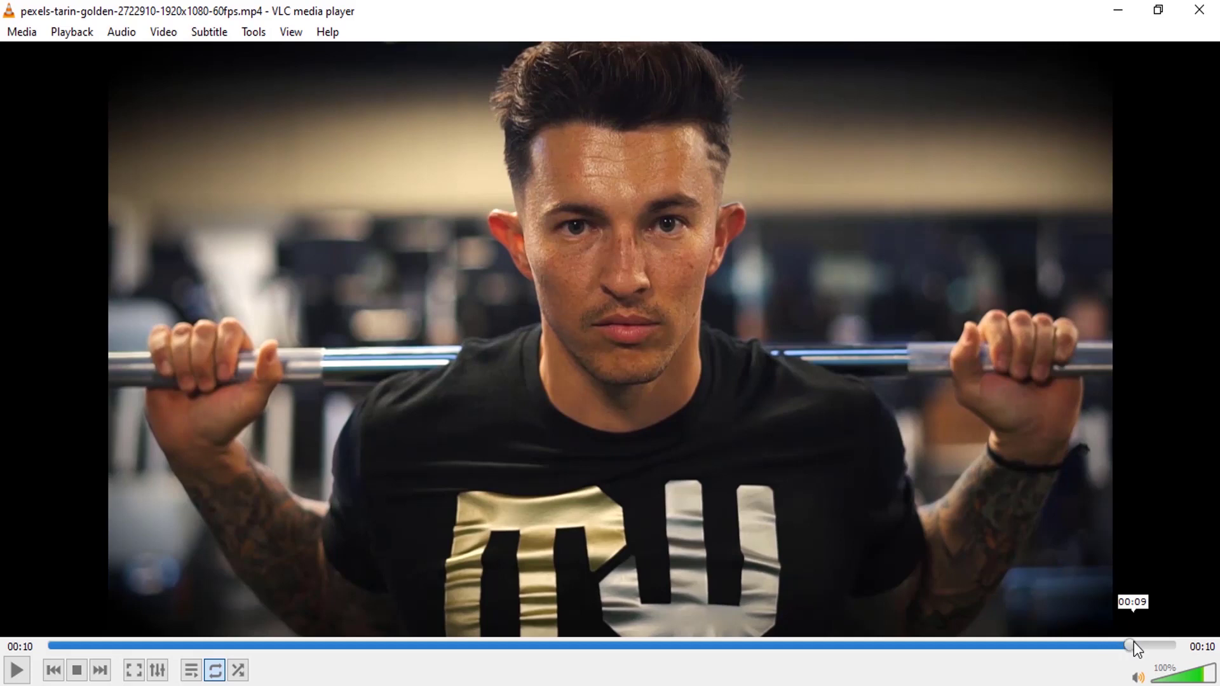
{"action": "left_click", "coordinate": [1134, 645]}
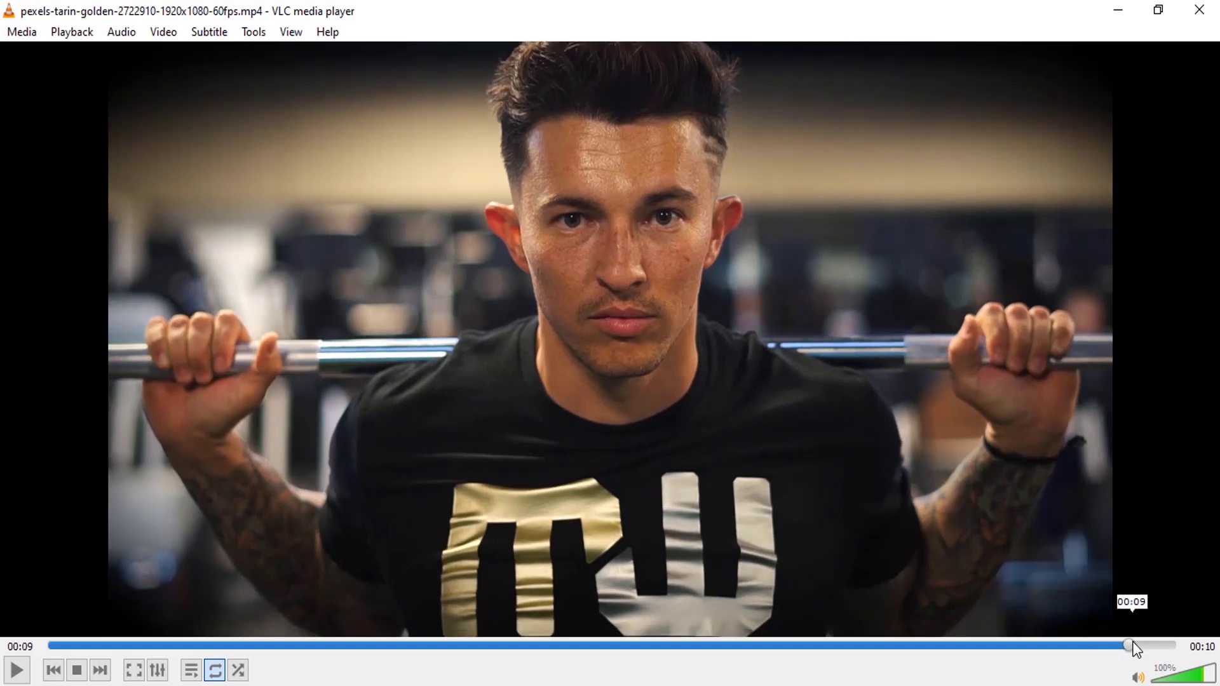
{"action": "left_click_drag", "start_coordinate": [1134, 645], "coordinate": [954, 641]}
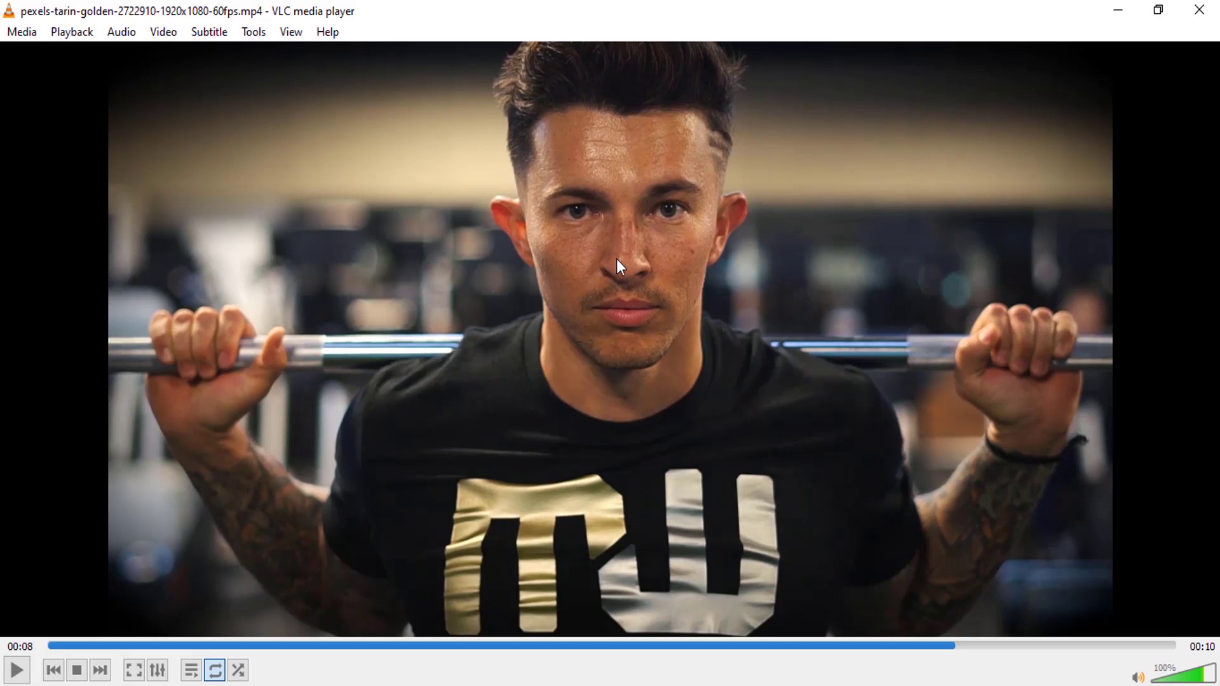
{"action": "left_click", "coordinate": [168, 32]}
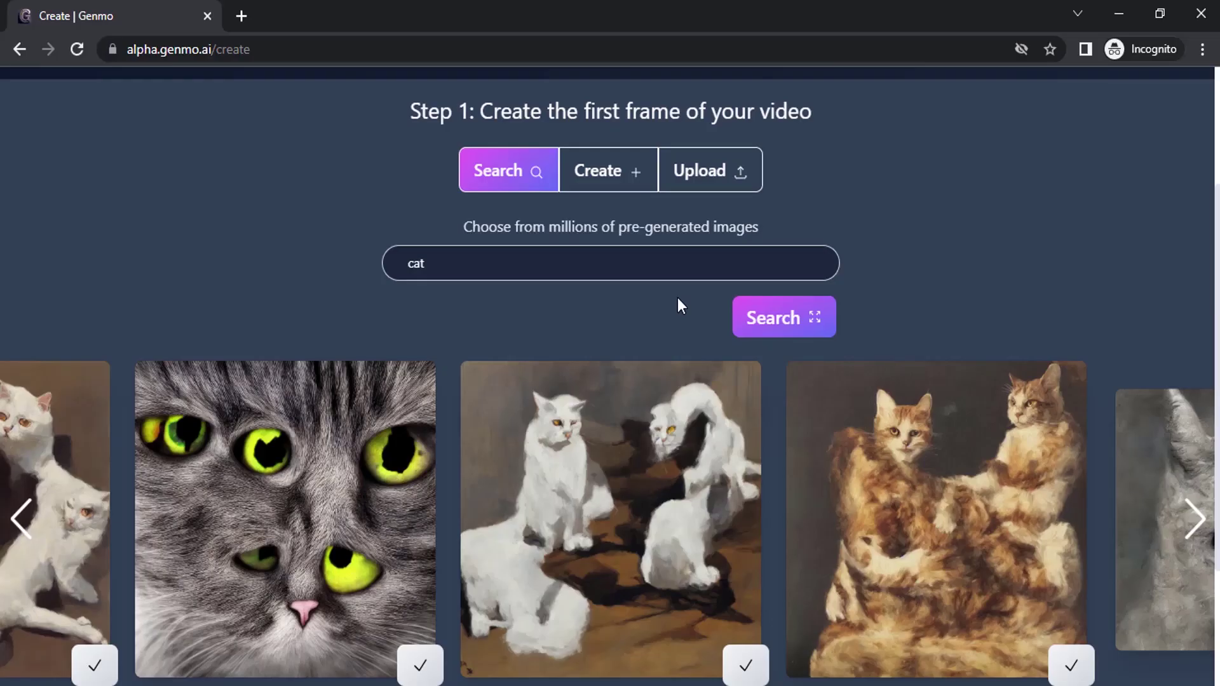
Upload still.jpg as the starting frame to reach Step 2.
{"action": "left_click", "coordinate": [710, 170]}
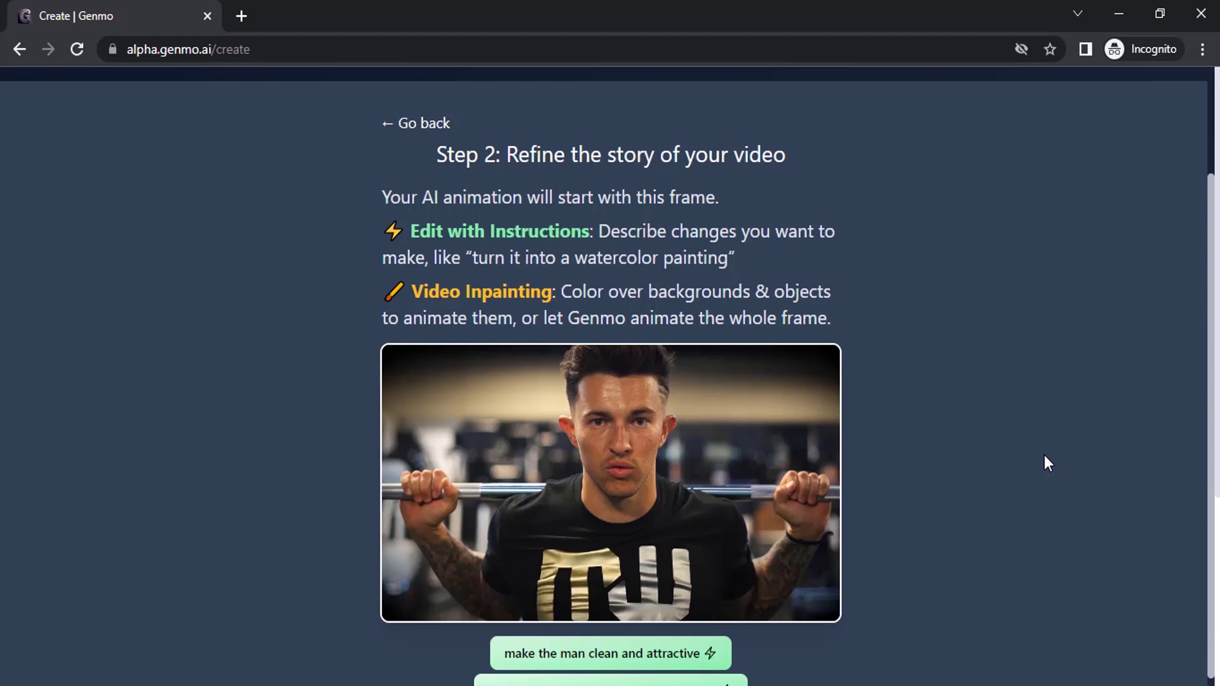
Generate the video from the edit 'make the man clean and attractive' and download the mp4.
{"action": "scroll", "coordinate": [1042, 457], "scroll_direction": "down", "scroll_amount": 5}
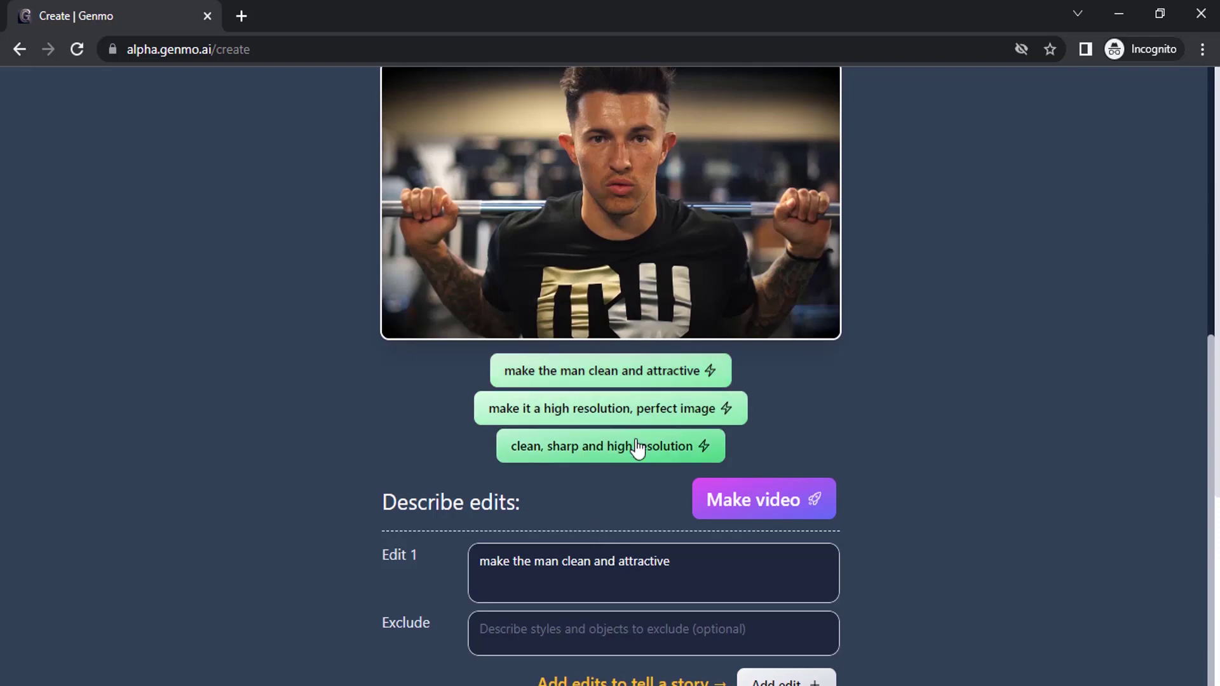
{"action": "left_click", "coordinate": [742, 494]}
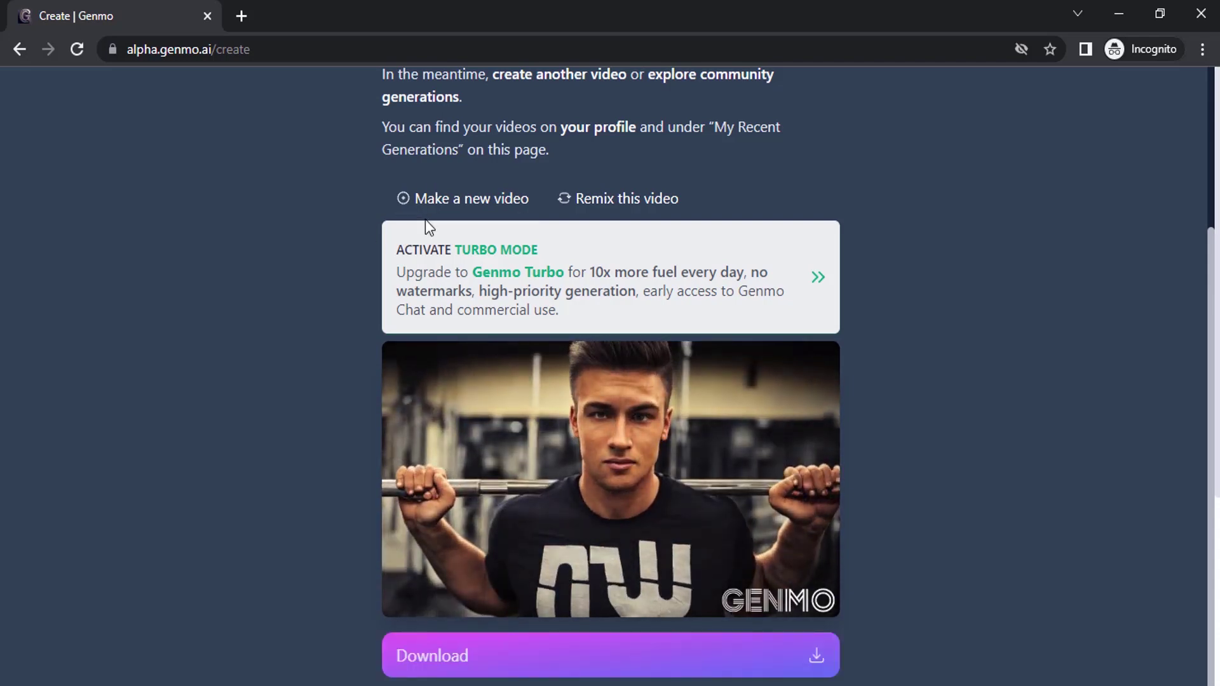
{"action": "scroll", "coordinate": [631, 427], "scroll_direction": "down", "scroll_amount": 1}
{"action": "scroll", "coordinate": [661, 578], "scroll_direction": "down", "scroll_amount": 1}
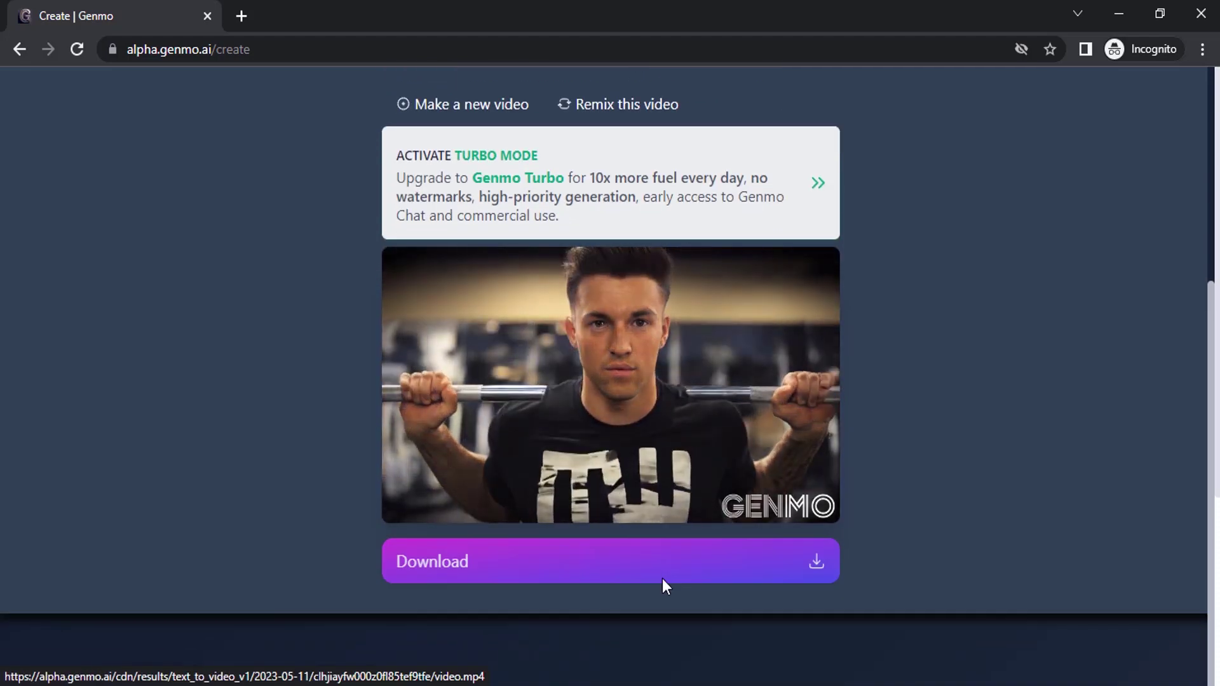
{"action": "left_click", "coordinate": [665, 568]}
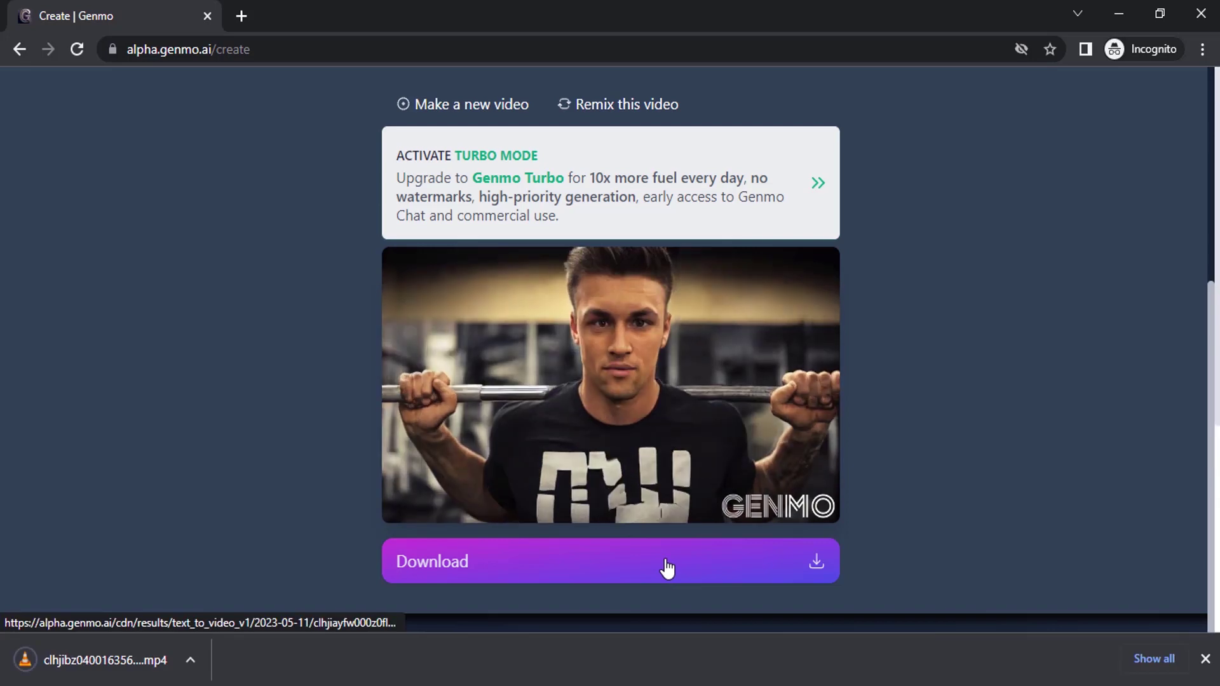
Open the downloaded Genmo mp4 in VLC and pause it at 00:02.
{"action": "left_click", "coordinate": [115, 659]}
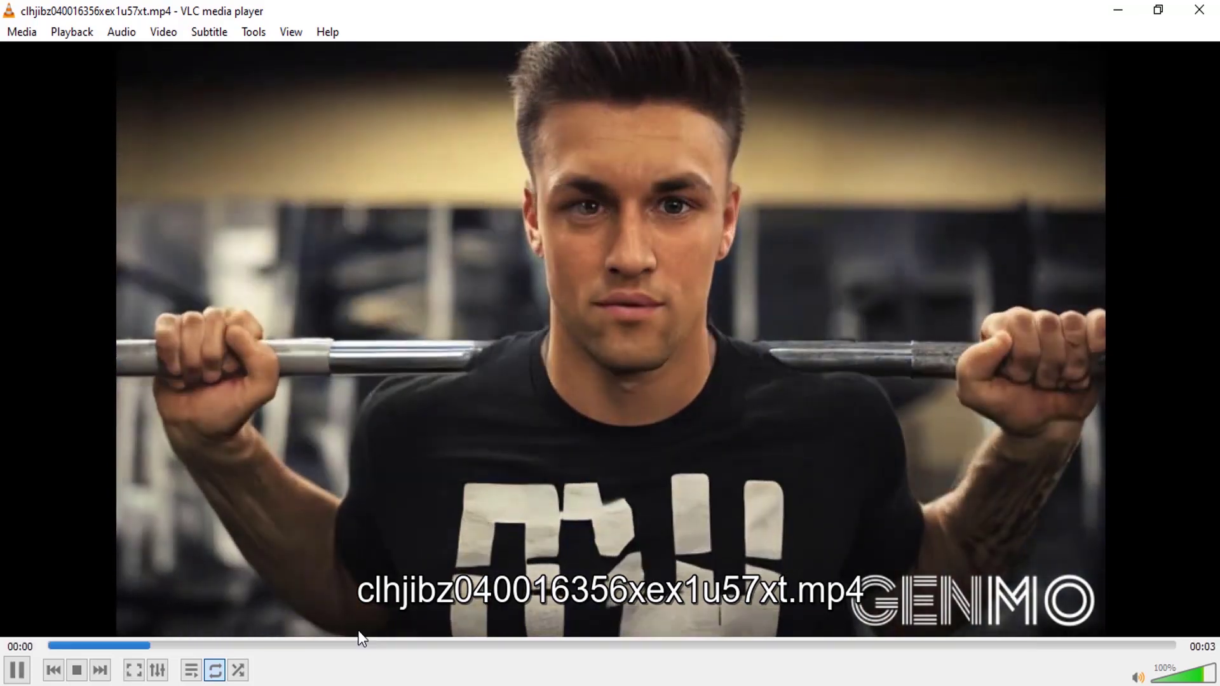
{"action": "key", "text": "space"}
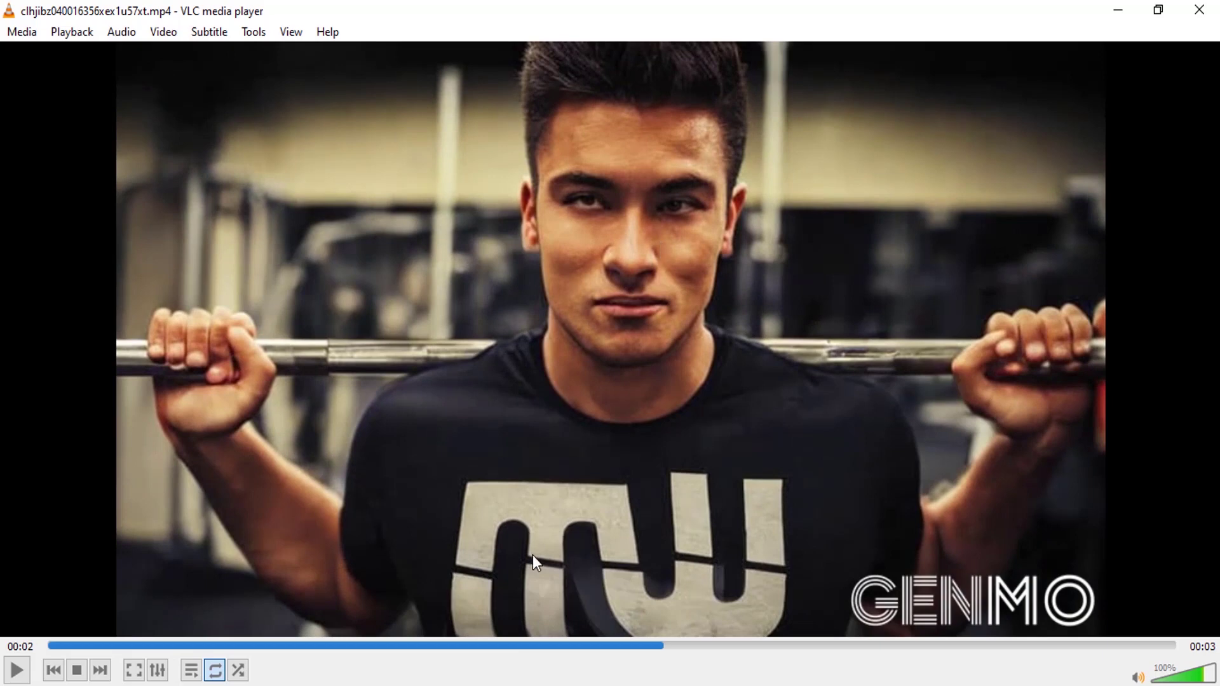
Replace the Edit 1 description with 'Man with beard'.
{"action": "left_click", "coordinate": [540, 610]}
{"action": "scroll", "coordinate": [744, 375], "scroll_direction": "down", "scroll_amount": 2}
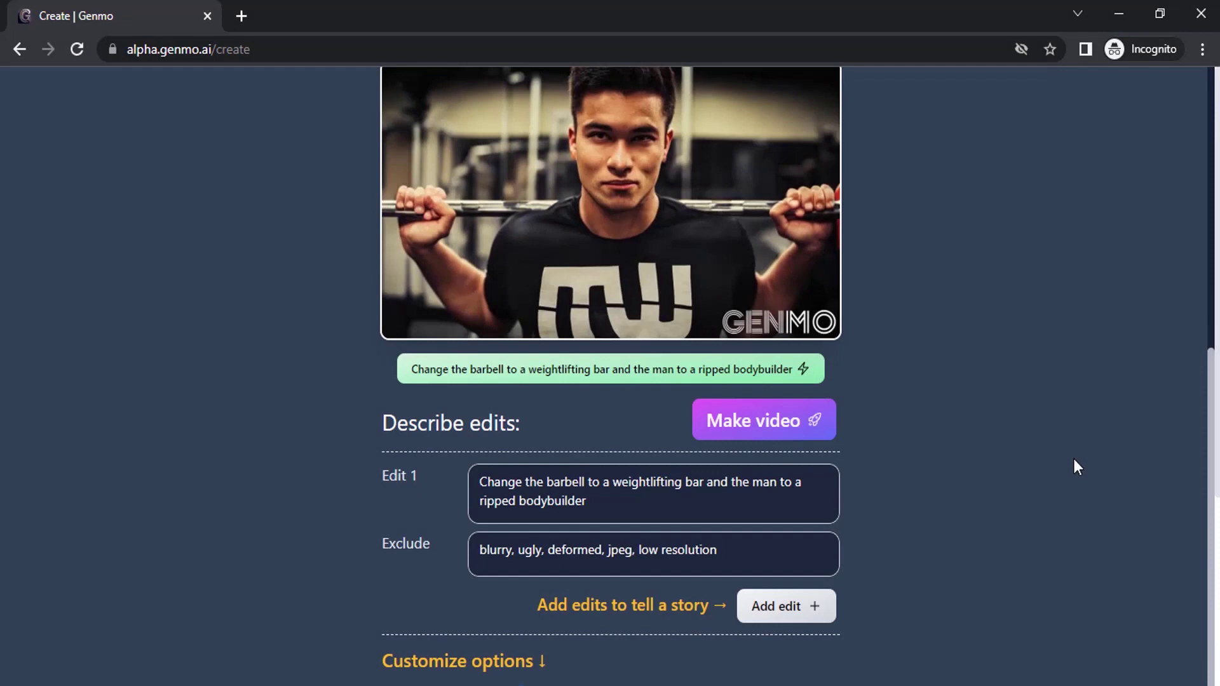
{"action": "left_click", "coordinate": [638, 519]}
{"action": "key", "text": "ctrl+a"}
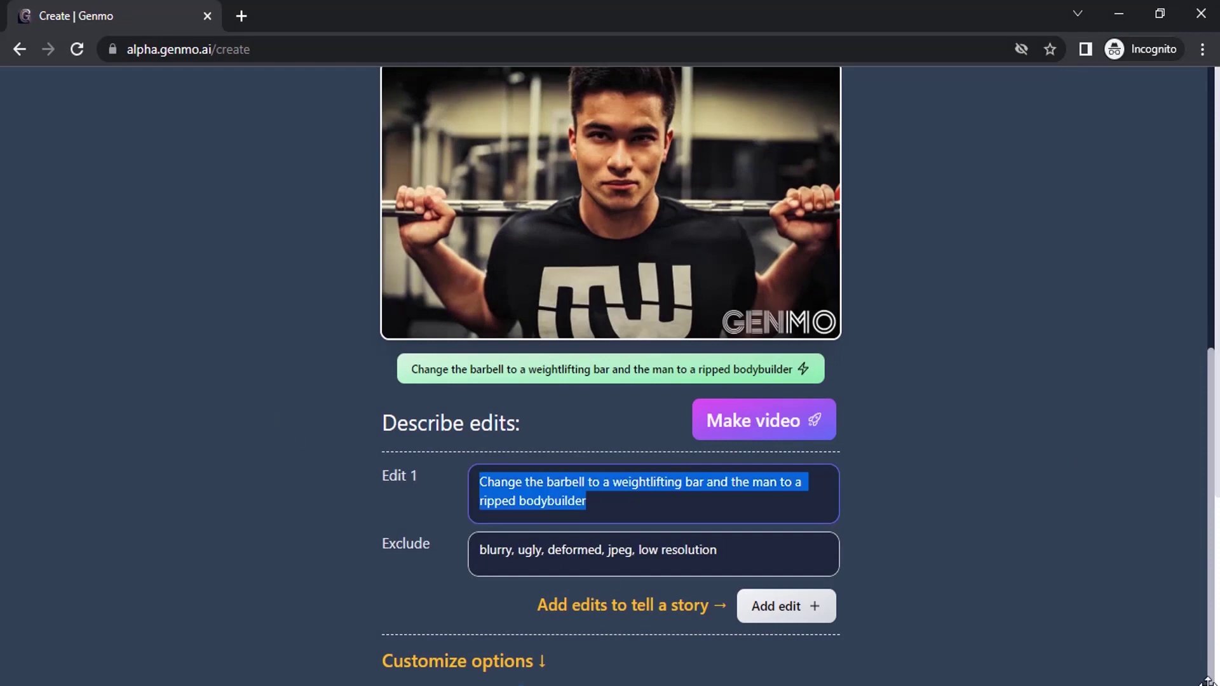
{"action": "key", "text": "BackSpace"}
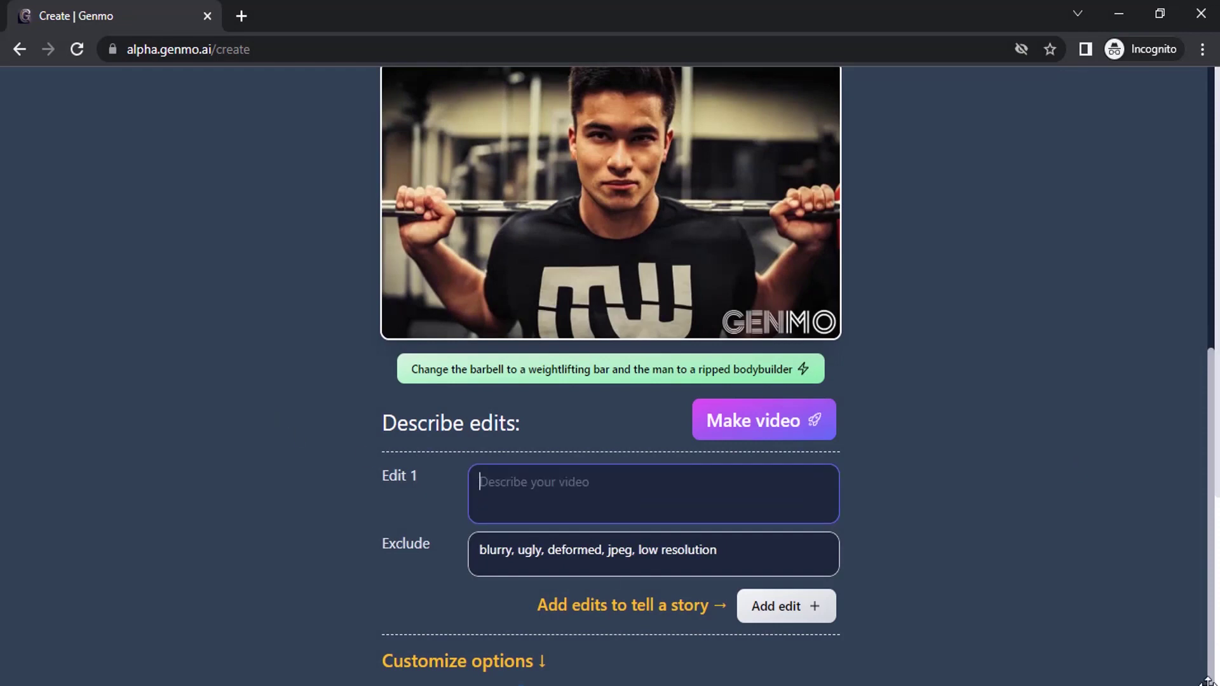
{"action": "type", "text": "Man with beard"}
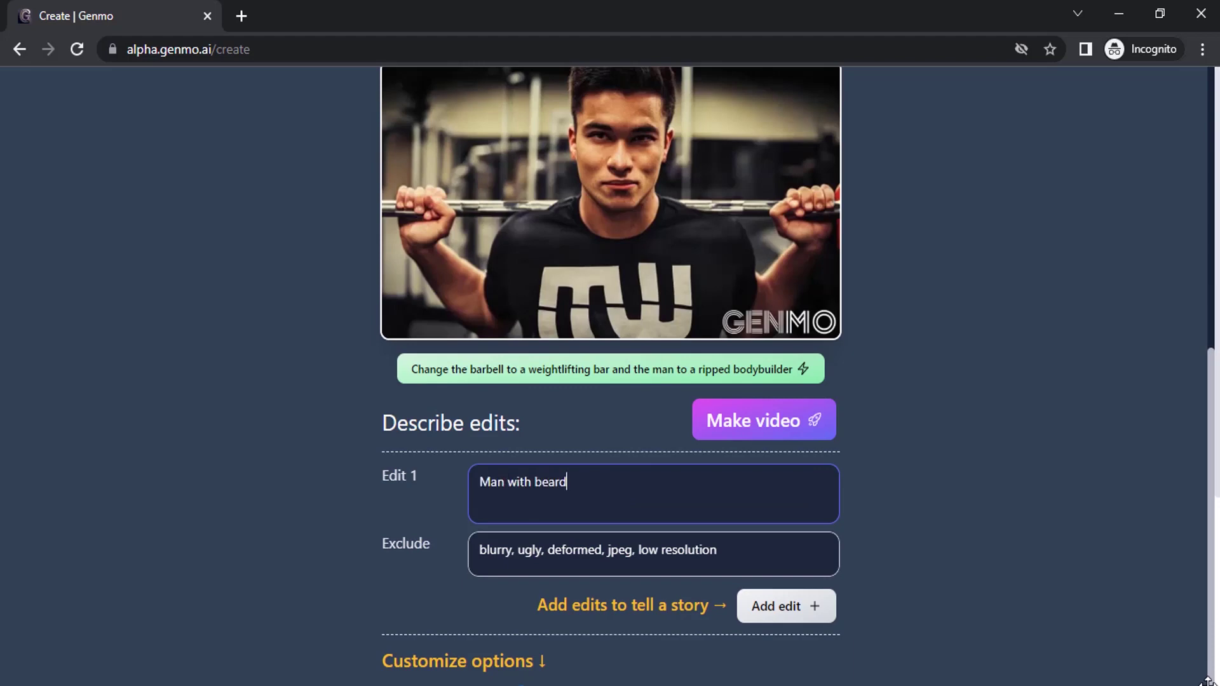
Turn off Seamless Video Loop and generate the bearded-man video.
{"action": "scroll", "coordinate": [603, 500], "scroll_direction": "down", "scroll_amount": 6}
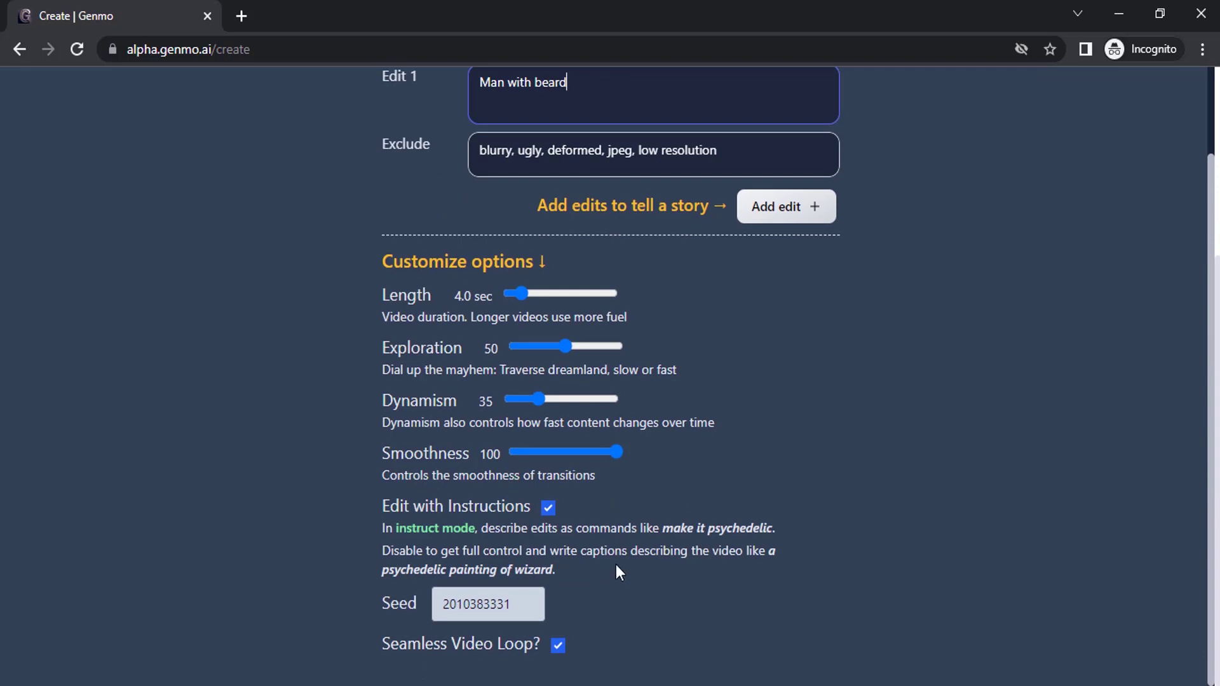
{"action": "left_click", "coordinate": [557, 646]}
{"action": "scroll", "coordinate": [568, 572], "scroll_direction": "up", "scroll_amount": 2}
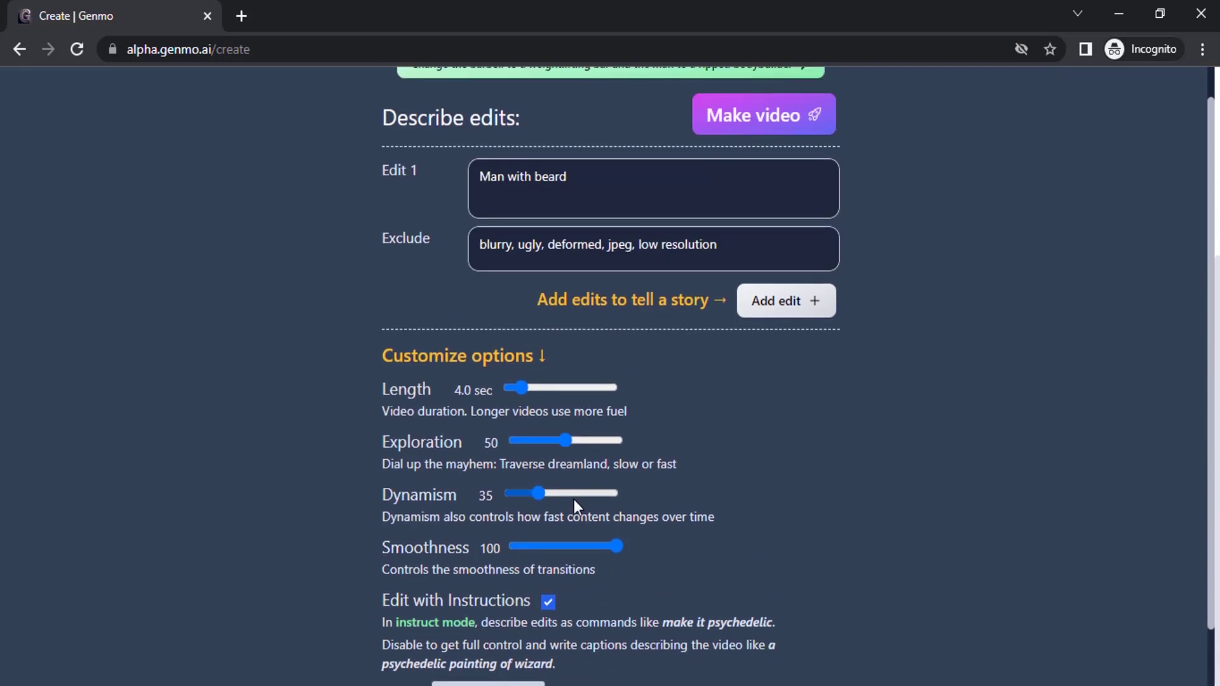
{"action": "scroll", "coordinate": [573, 499], "scroll_direction": "up", "scroll_amount": 4}
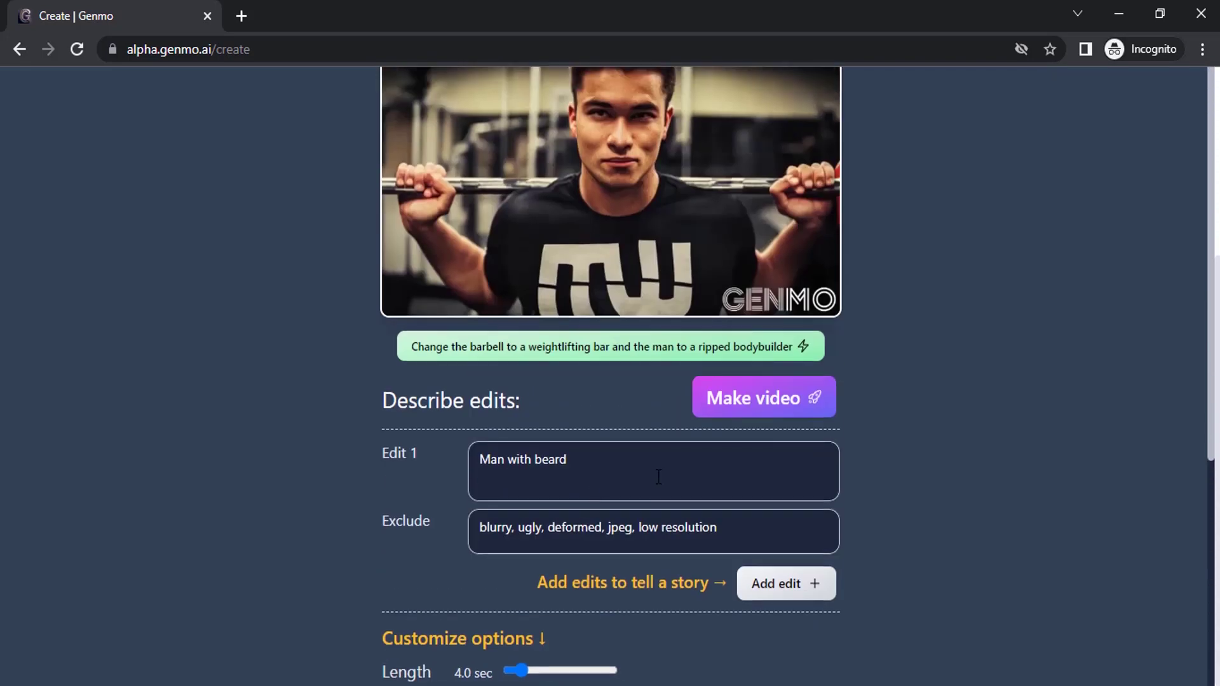
{"action": "left_click", "coordinate": [770, 414]}
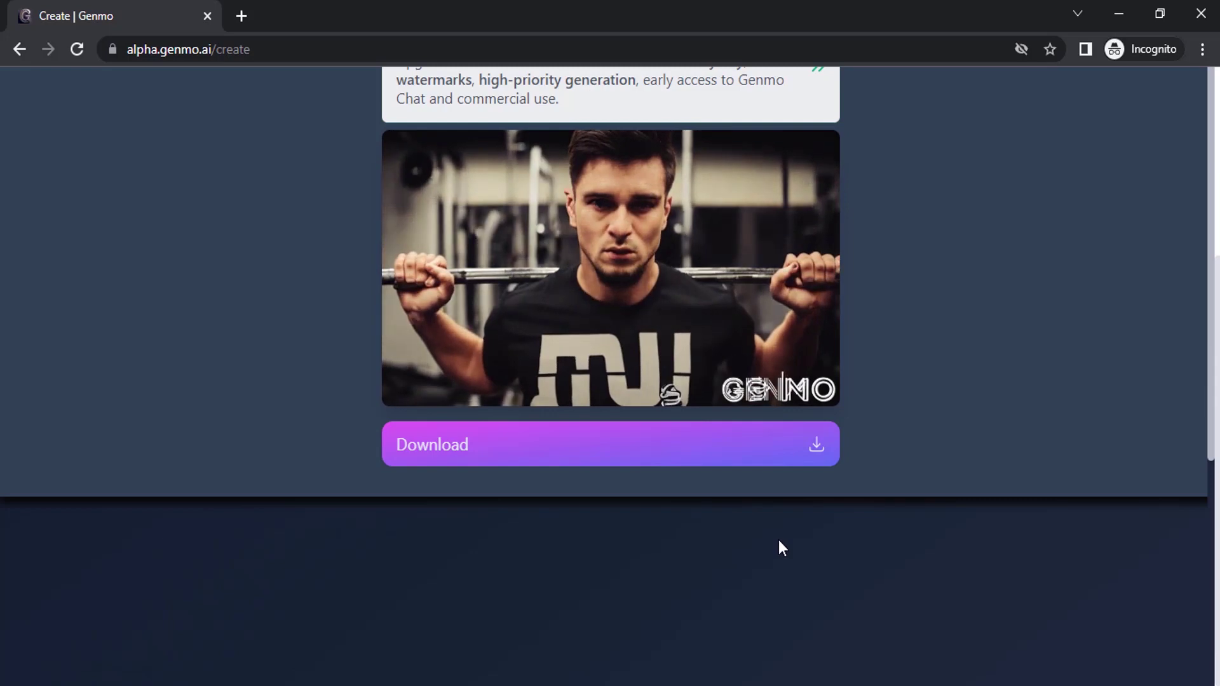
Download the bearded-man clip and open the mp4 from Chrome's download bar.
{"action": "left_click", "coordinate": [776, 458]}
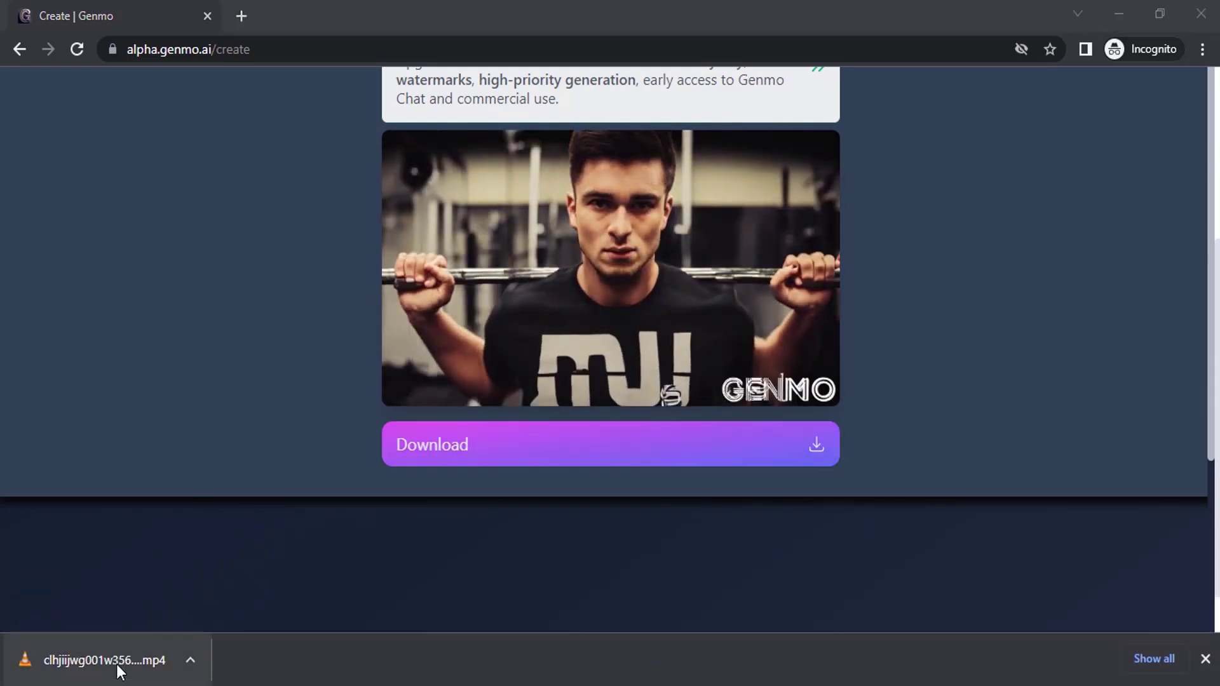
{"action": "left_click", "coordinate": [124, 662]}
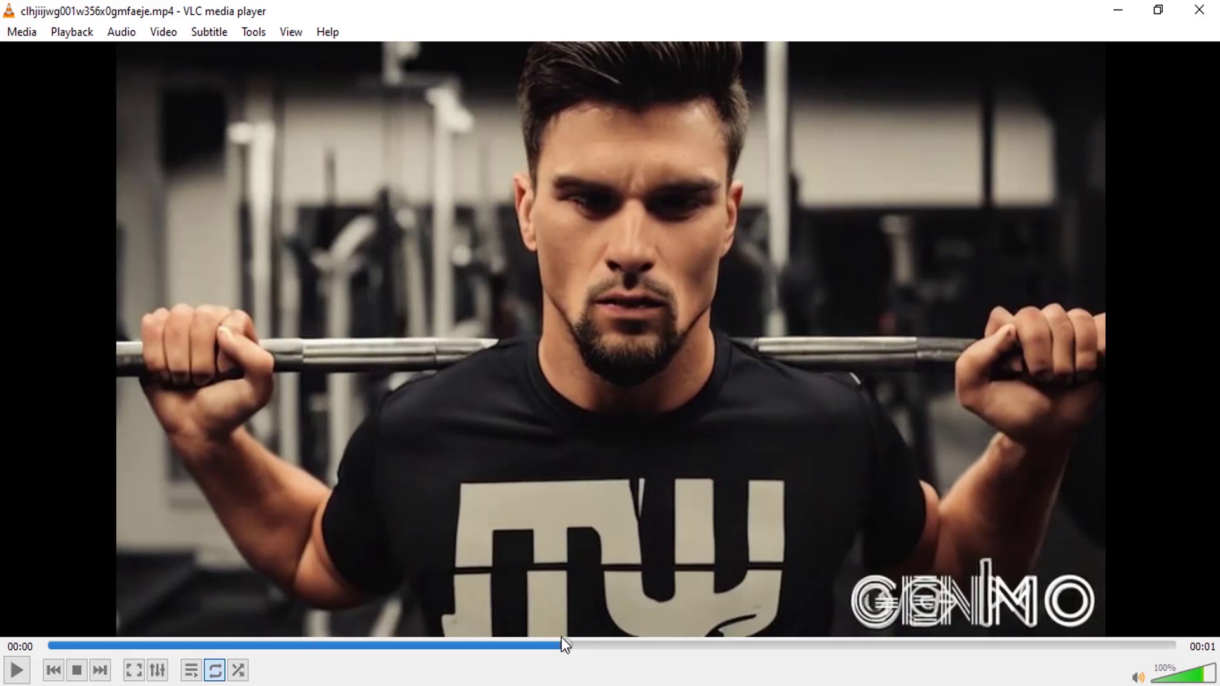
Seek to the final frame of the bearded-man clip and save it with Video > Take Snapshot.
{"action": "left_click_drag", "start_coordinate": [570, 643], "coordinate": [1175, 645]}
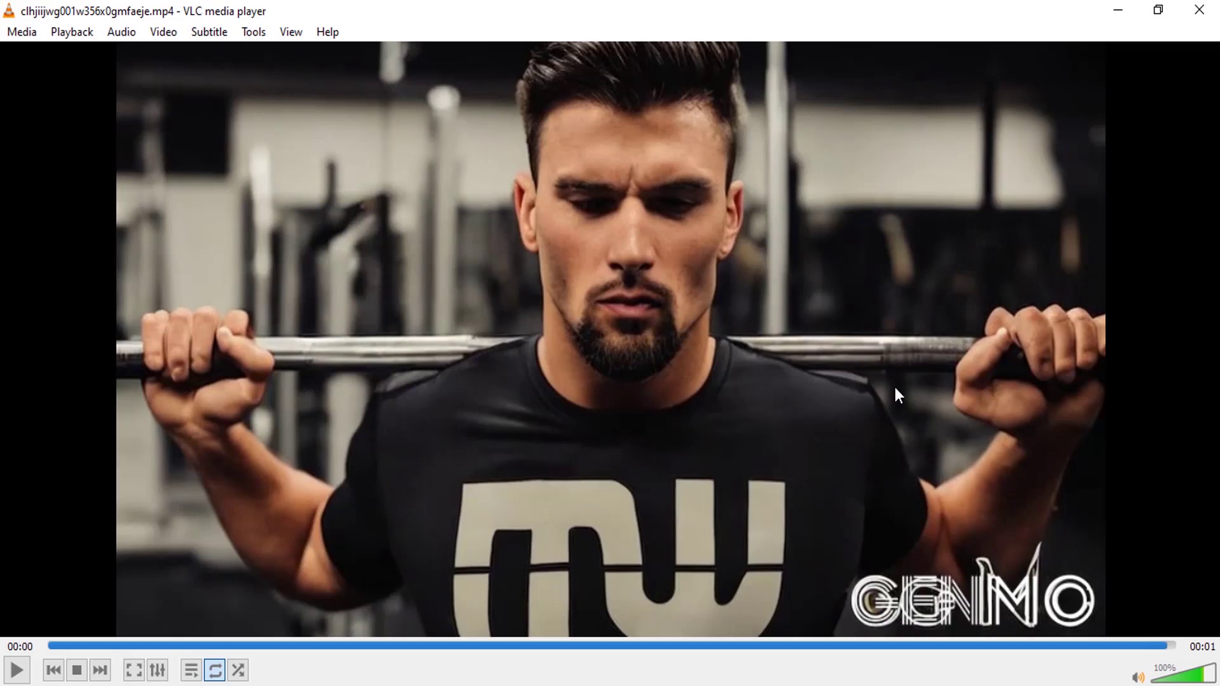
{"action": "left_click", "coordinate": [160, 33]}
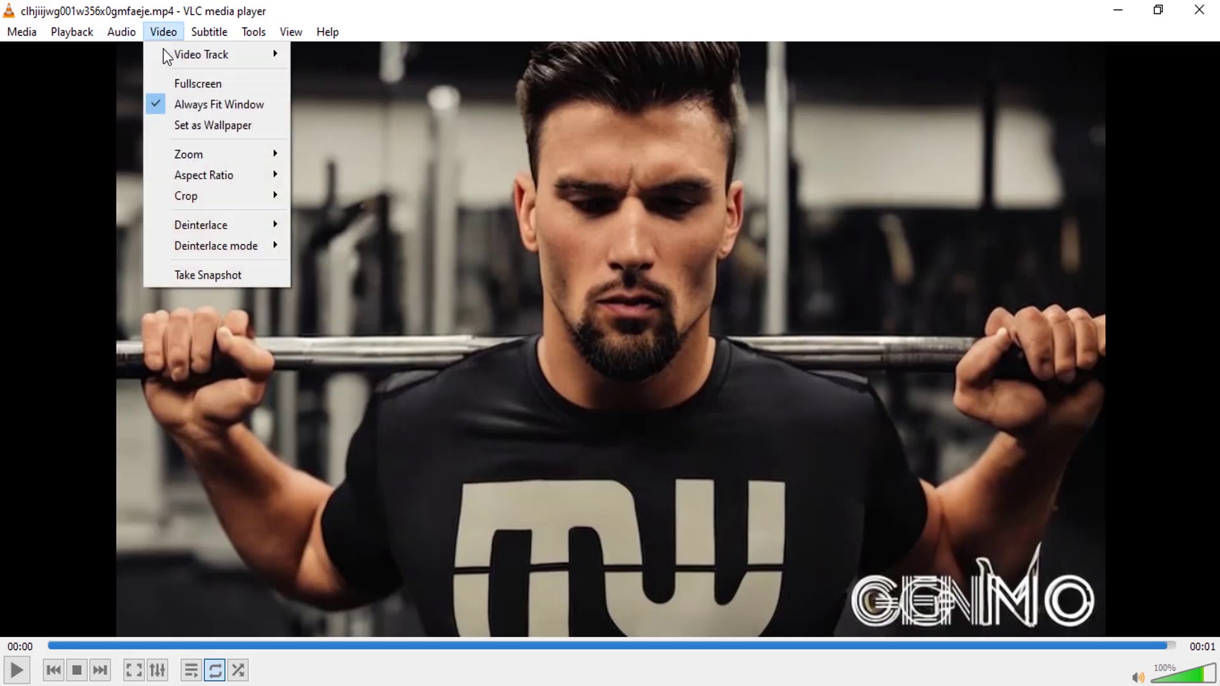
{"action": "left_click", "coordinate": [197, 268]}
Start a new Genmo video from the home page, uploading the second gym still as the first frame.
{"action": "left_click", "coordinate": [540, 613]}
{"action": "left_click", "coordinate": [21, 49]}
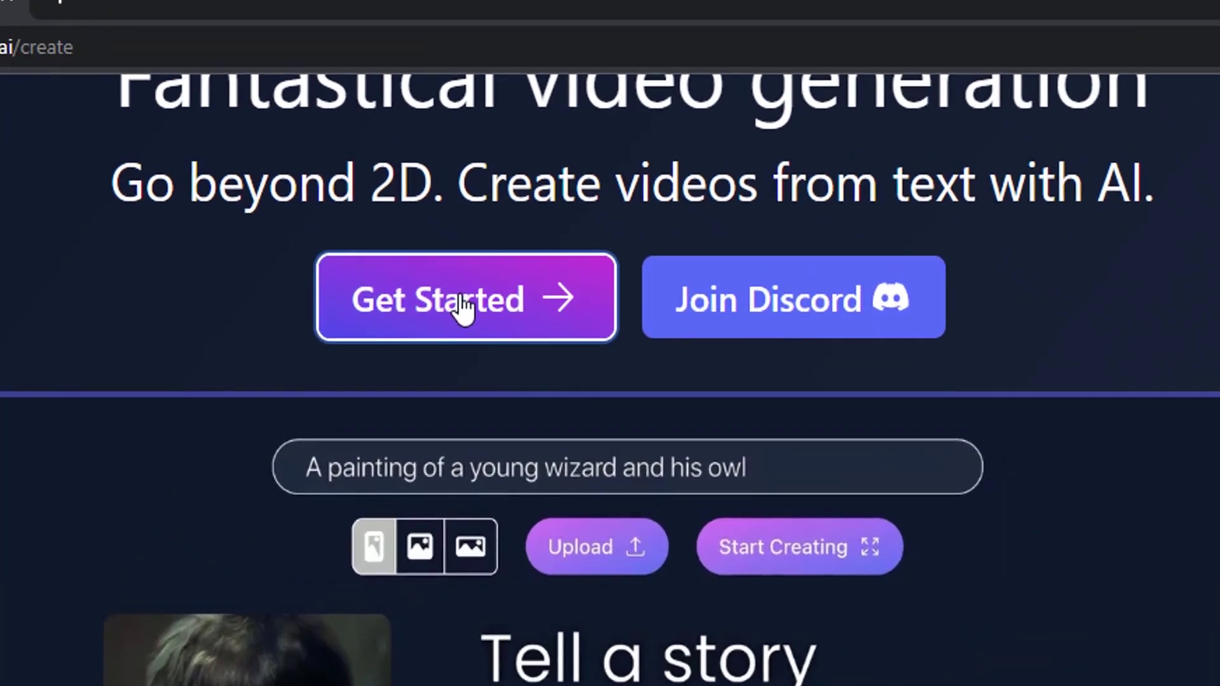
{"action": "left_click", "coordinate": [506, 207]}
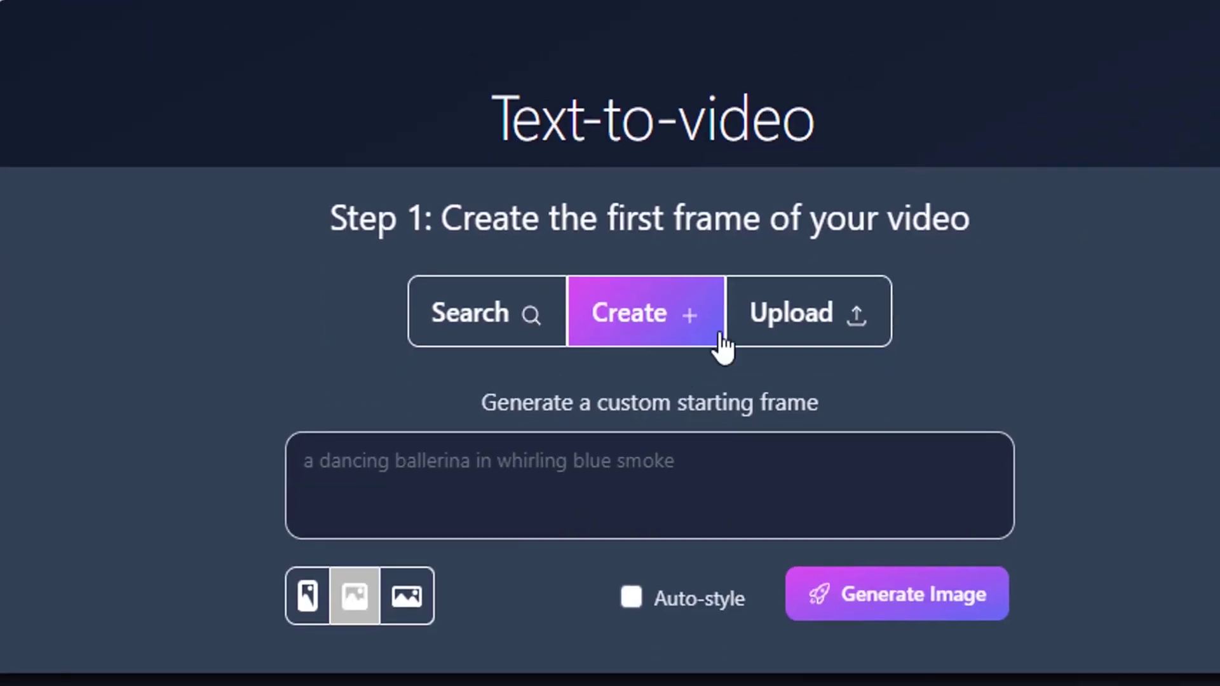
{"action": "left_click", "coordinate": [795, 306]}
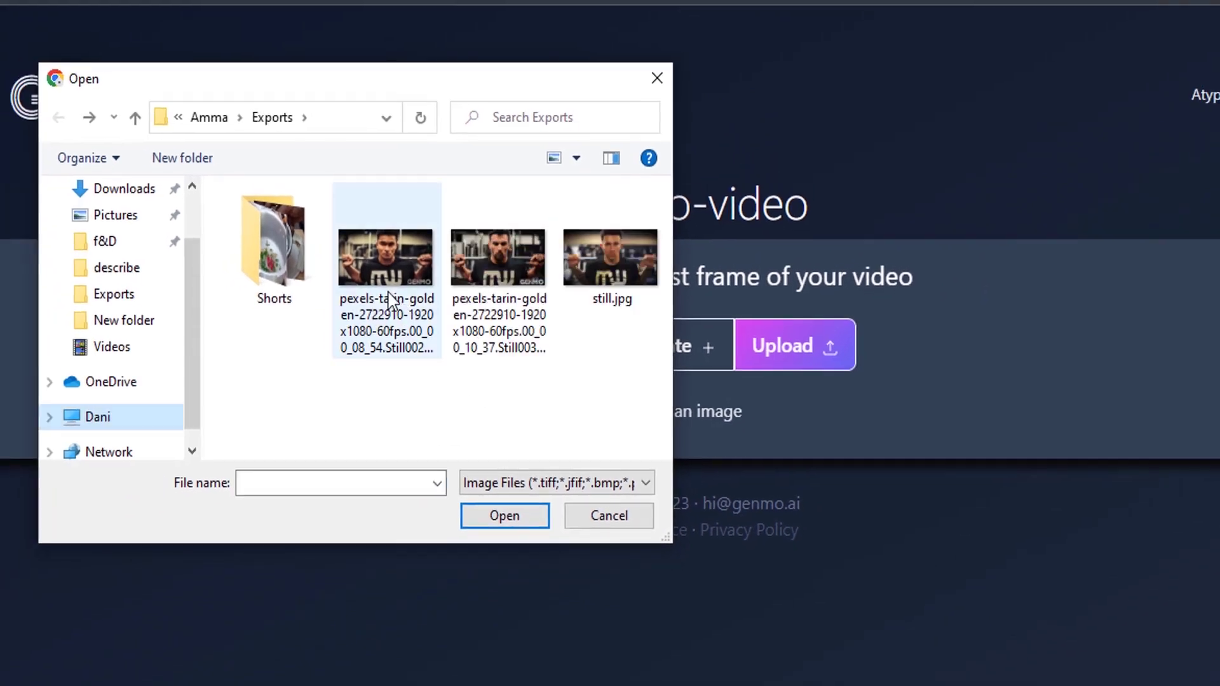
{"action": "left_click", "coordinate": [504, 286]}
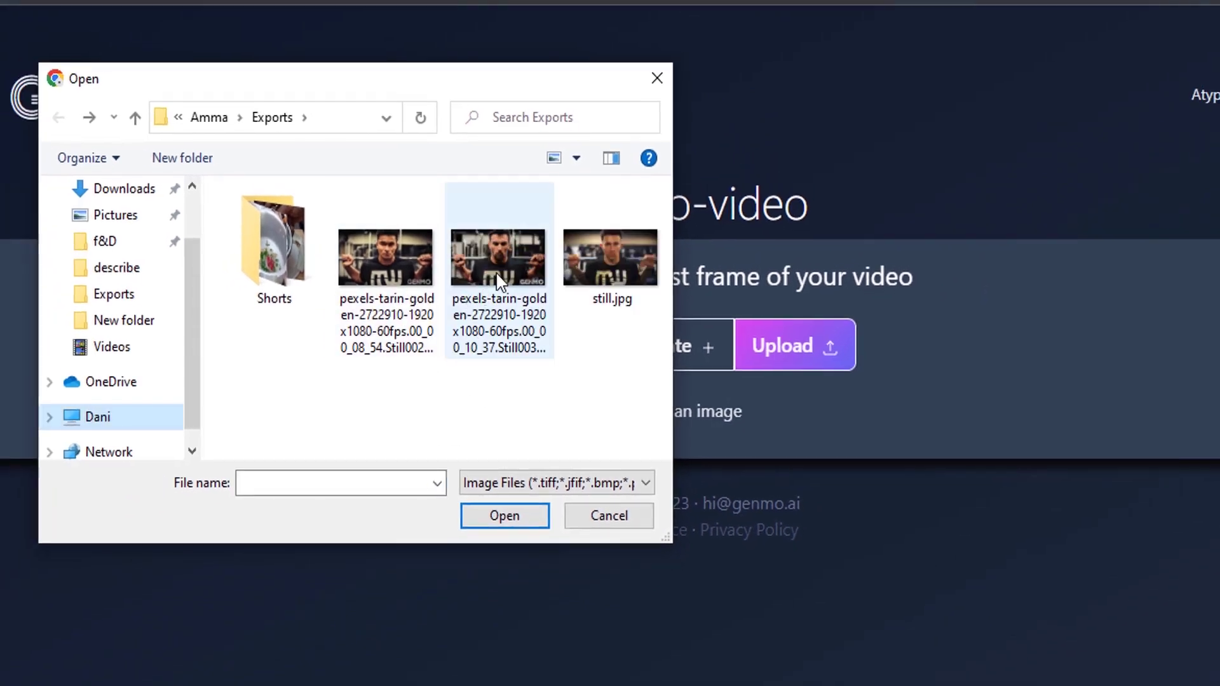
{"action": "double_click", "coordinate": [504, 286]}
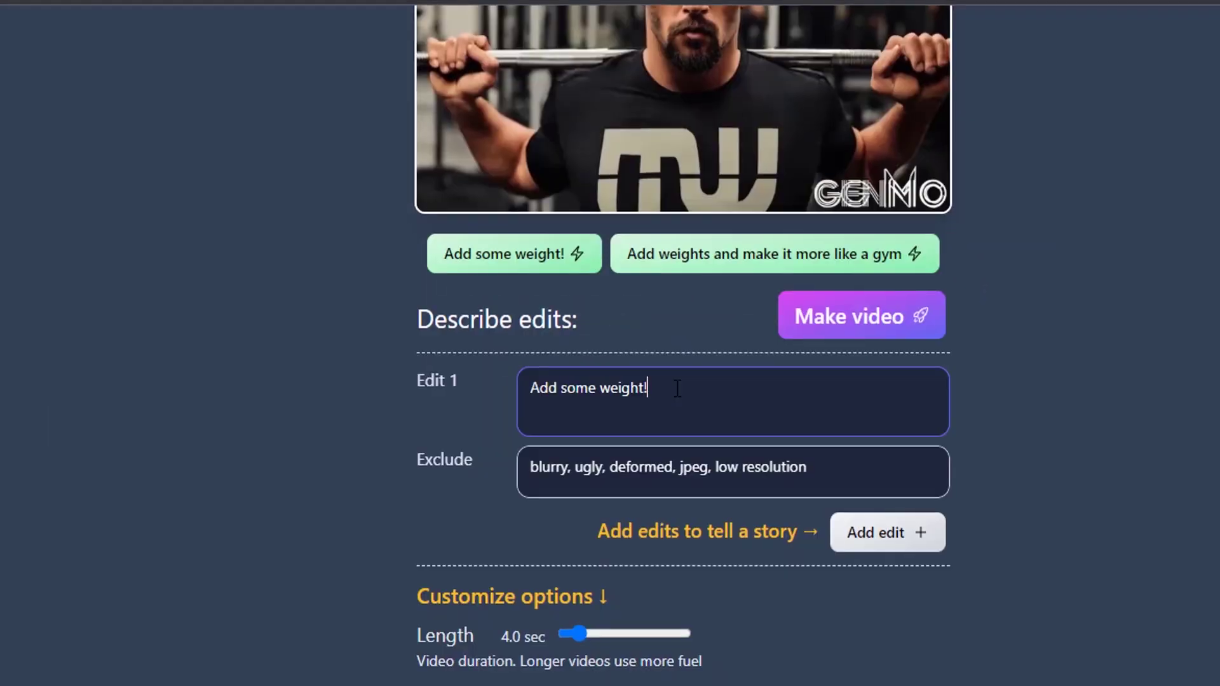
Change Edit 1 to 'female bodybuilder' and turn off Seamless Video Loop.
{"action": "key", "text": "ctrl+a"}
{"action": "type", "text": "fe"}
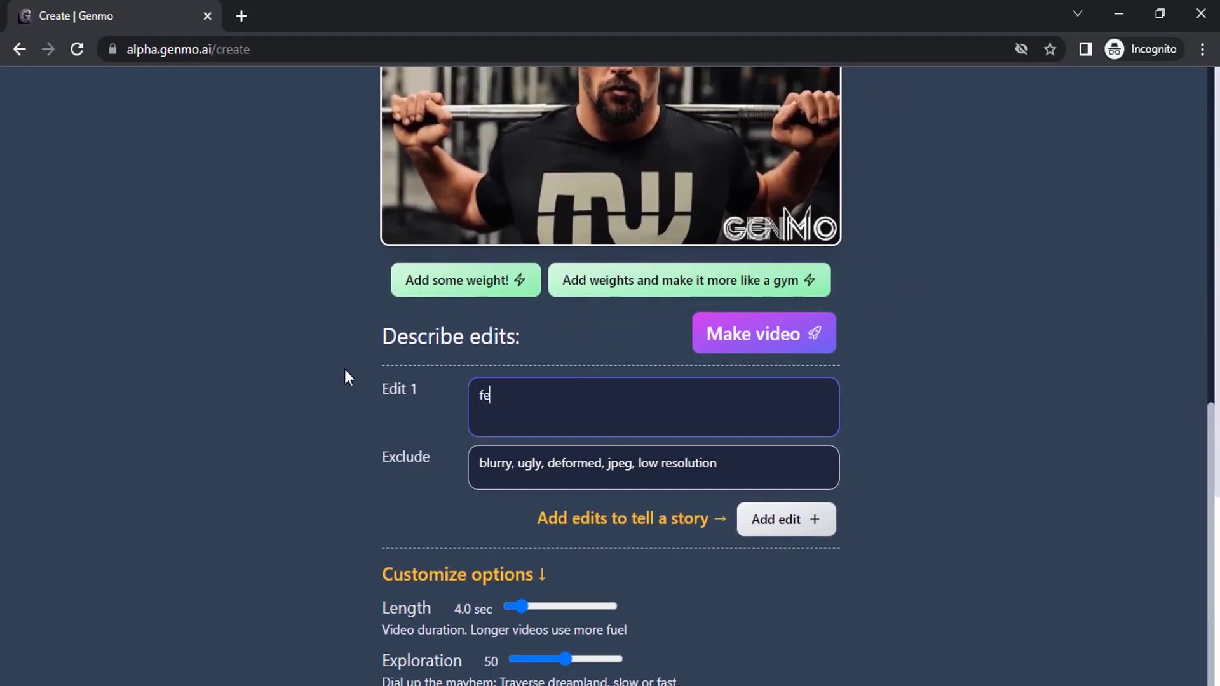
{"action": "type", "text": "male bodybuilder"}
{"action": "scroll", "coordinate": [345, 377], "scroll_direction": "down", "scroll_amount": 5}
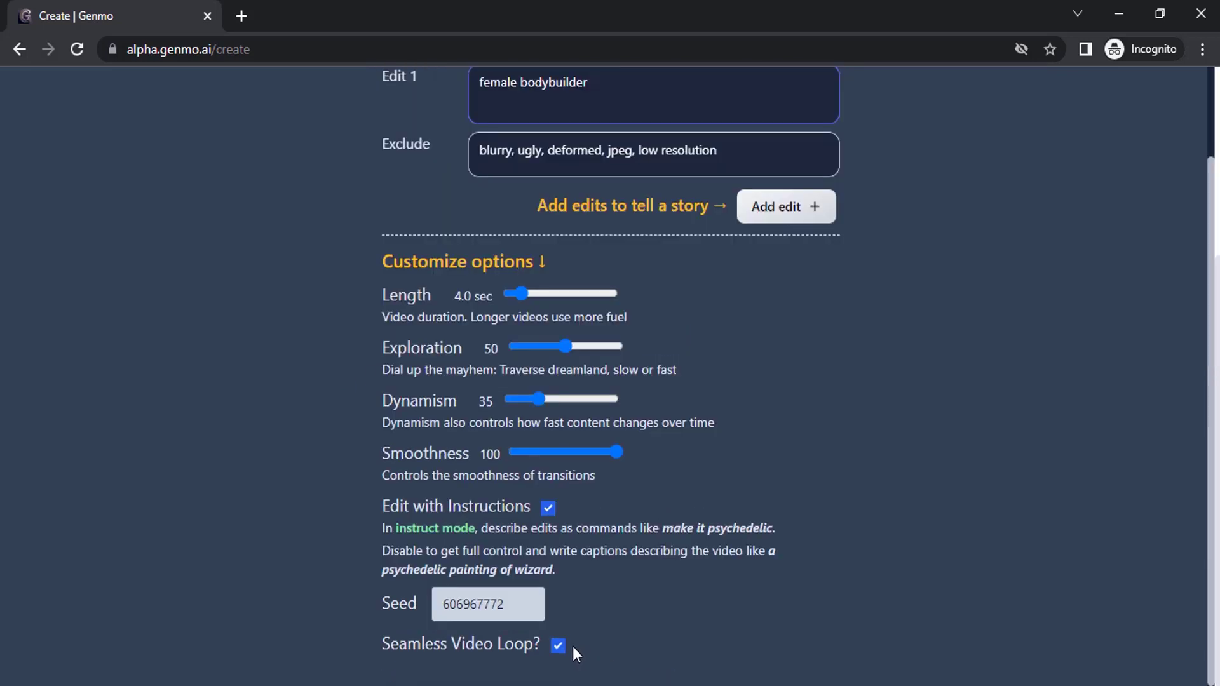
{"action": "left_click", "coordinate": [557, 645]}
{"action": "scroll", "coordinate": [547, 524], "scroll_direction": "up", "scroll_amount": 7}
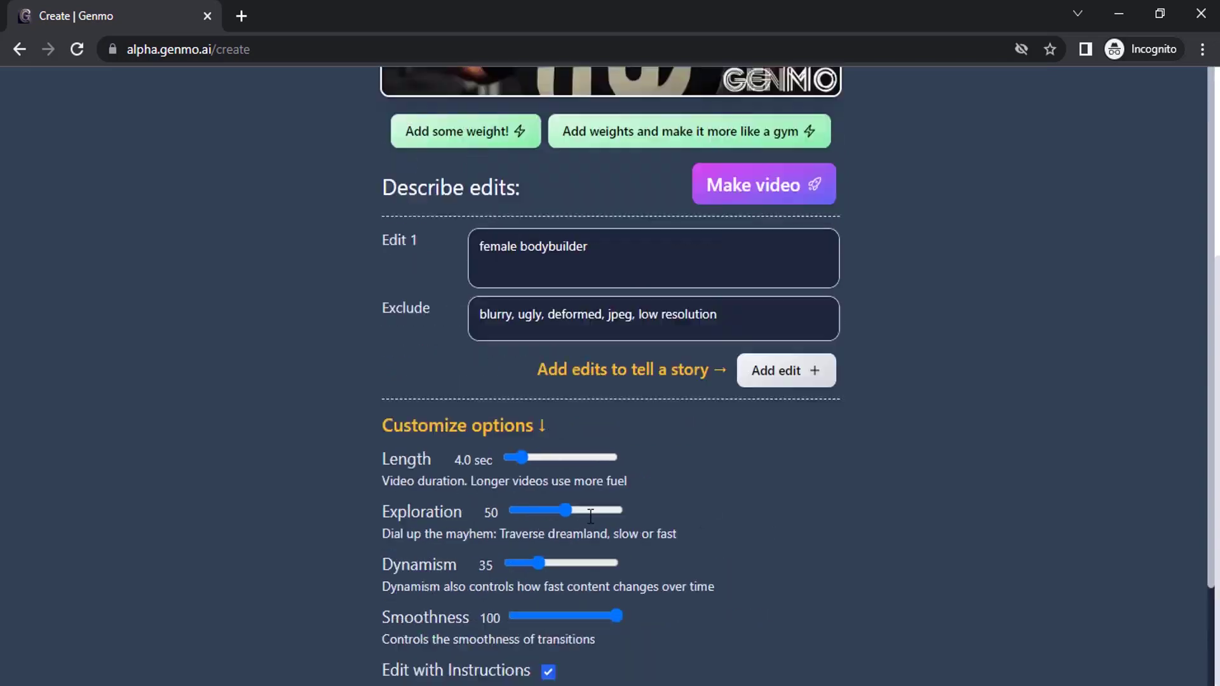
Generate the female bodybuilder video and download the result as an mp4.
{"action": "left_click", "coordinate": [737, 497]}
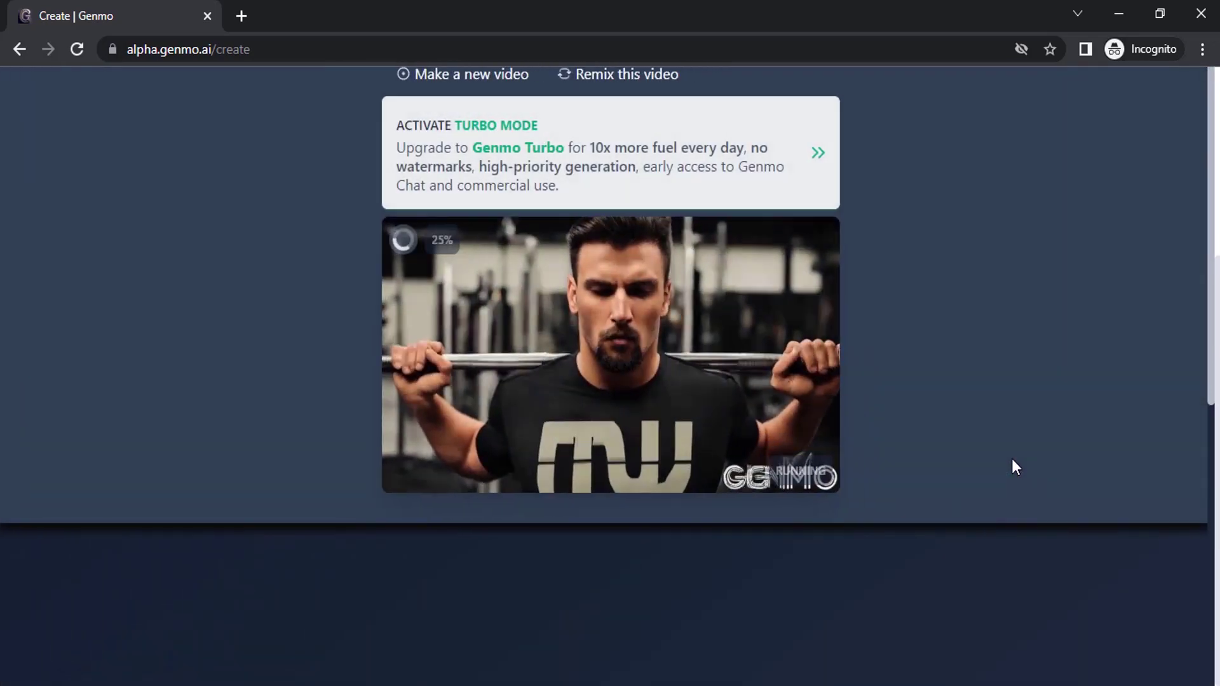
{"action": "scroll", "coordinate": [670, 537], "scroll_direction": "down", "scroll_amount": 1}
{"action": "scroll", "coordinate": [664, 533], "scroll_direction": "up", "scroll_amount": 2}
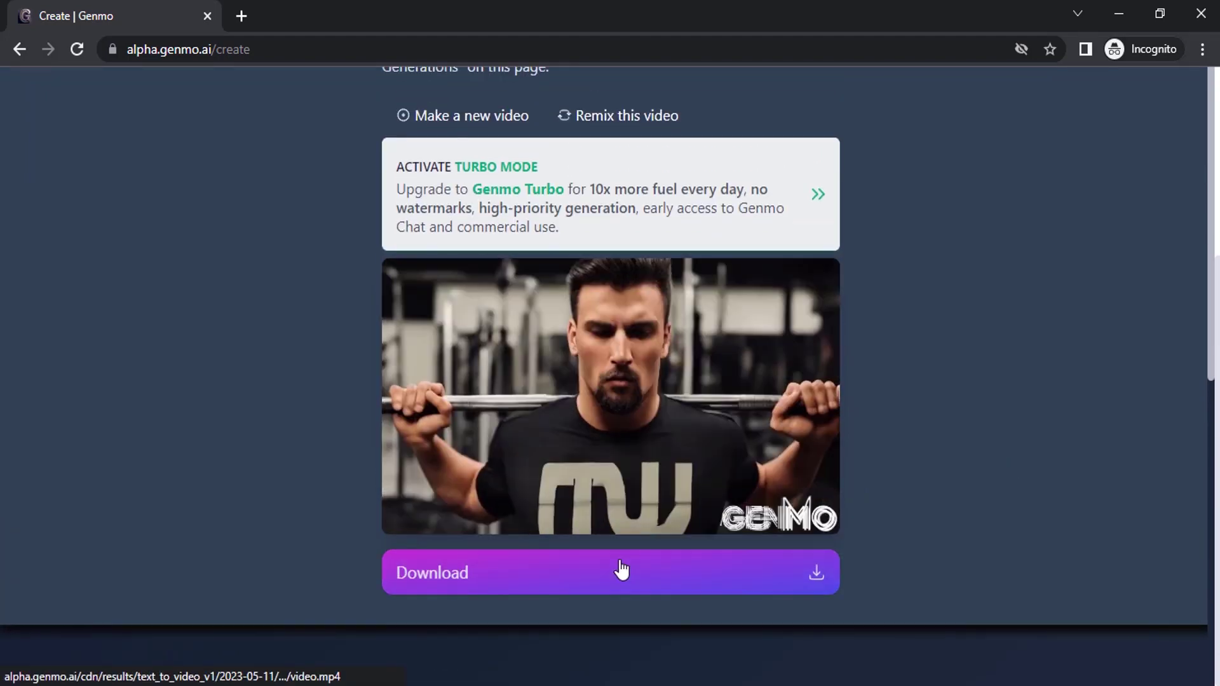
{"action": "left_click", "coordinate": [622, 570]}
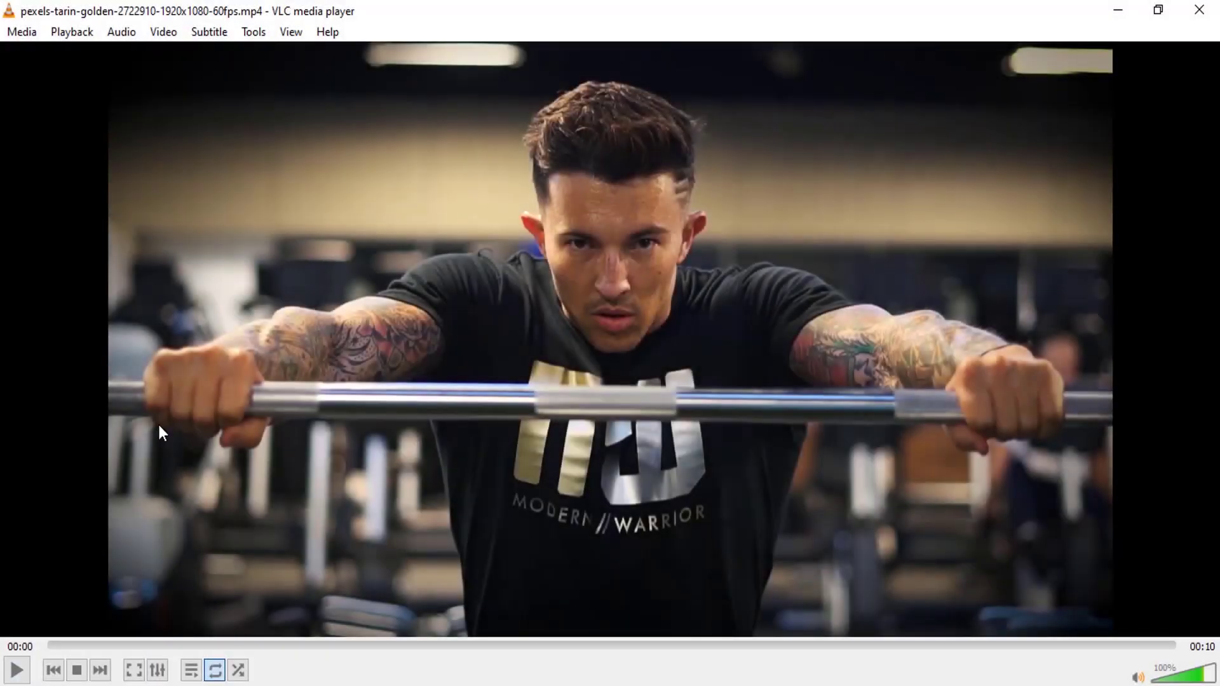
Play the pexels-tarin-golden gym clip in VLC through once and pause it at 00:01.
{"action": "left_click", "coordinate": [16, 670]}
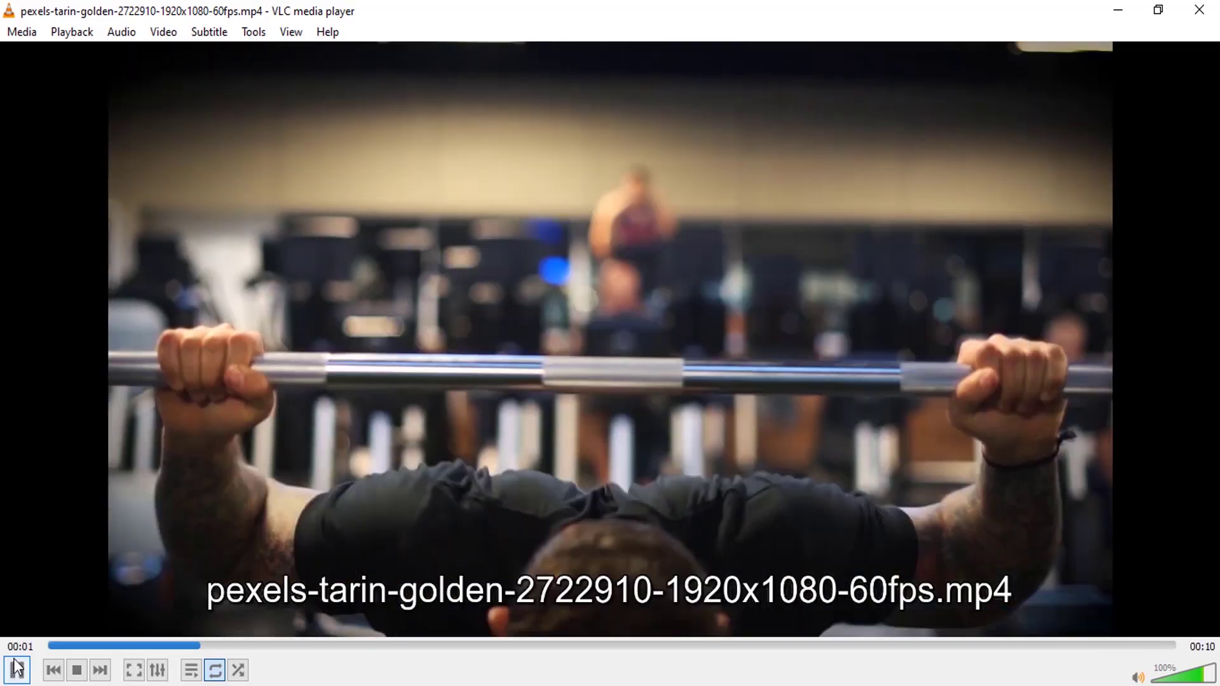
{"action": "left_click", "coordinate": [15, 668]}
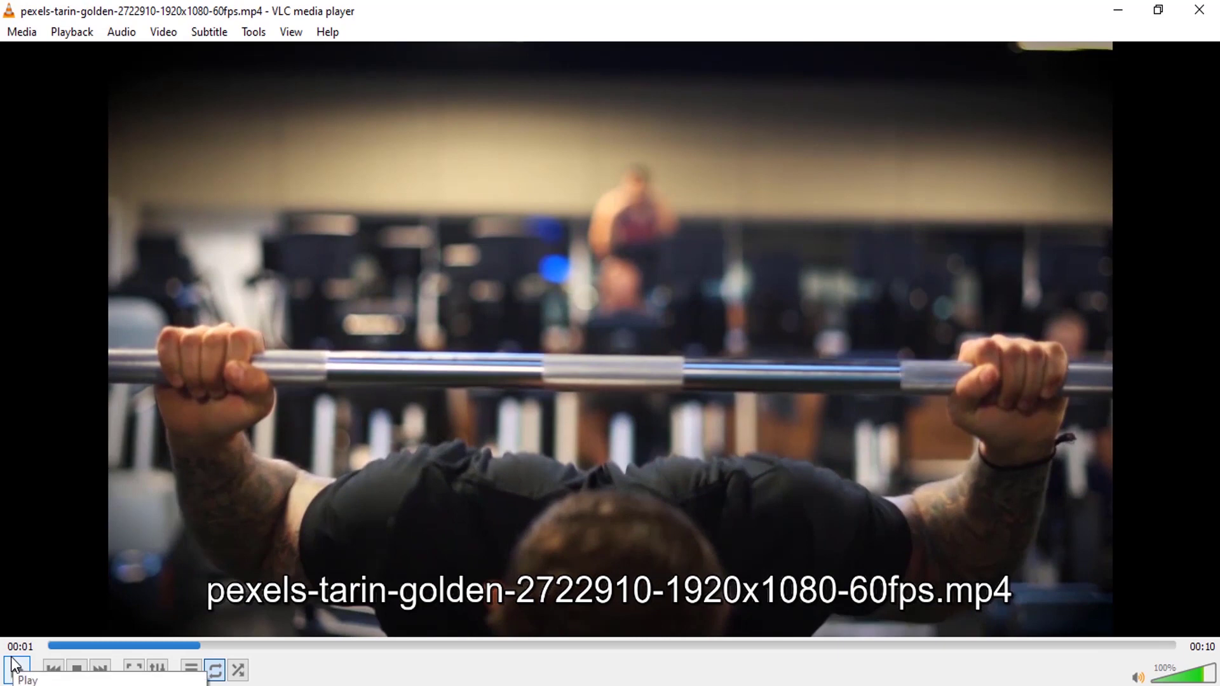